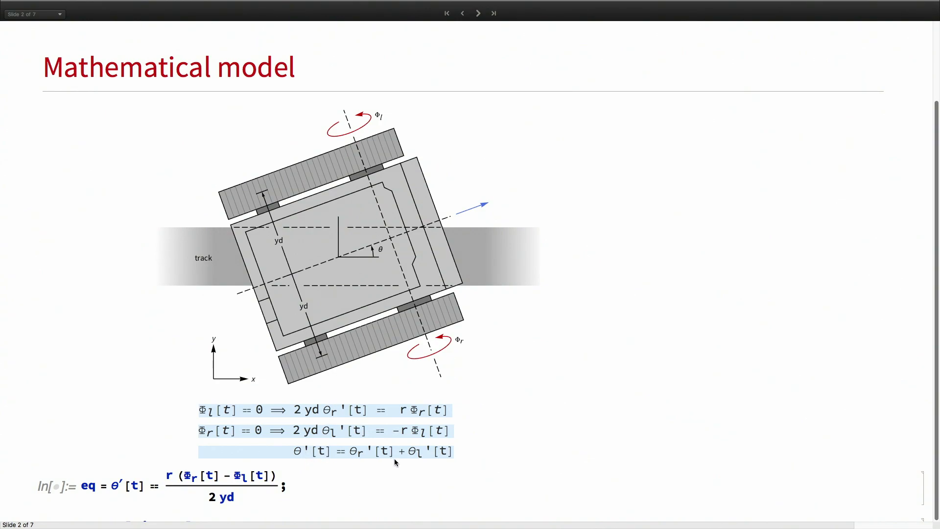
# Evaluate the eq definition cell.
pyautogui.click(316, 491)
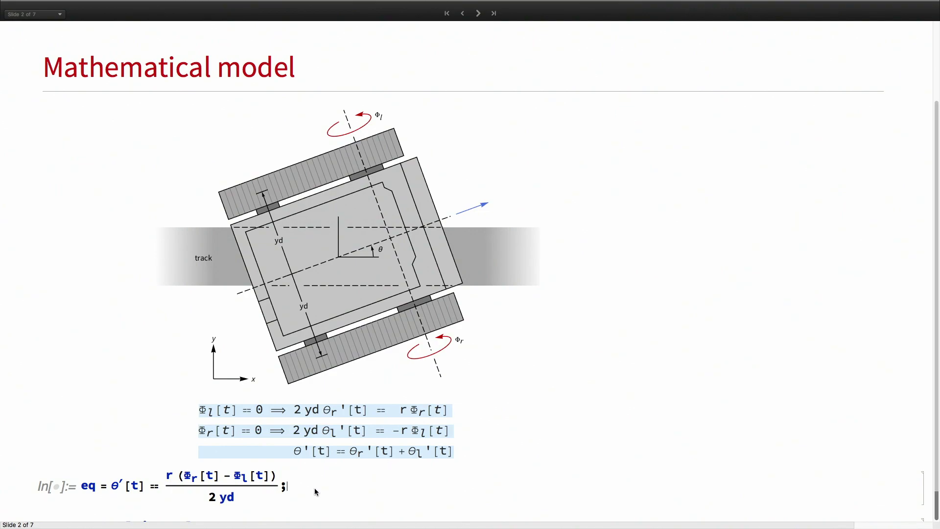
pyautogui.hotkey('shift', 'Return')
pyautogui.scroll(-3, 314, 487)
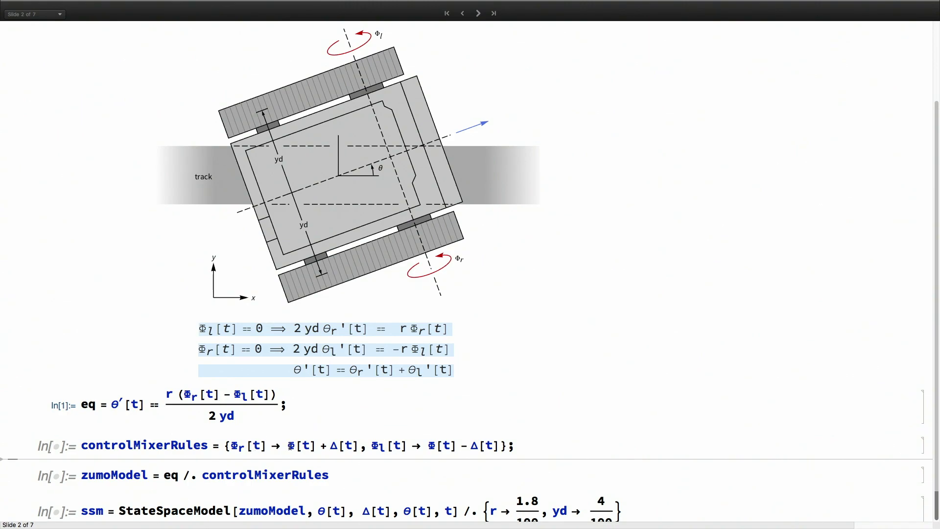
# Evaluate controlMixerRules and the ssm state-space cell, then advance to slide 3.
pyautogui.click(338, 446)
pyautogui.hotkey('shift', 'Return')
pyautogui.hotkey('shift', 'Return')
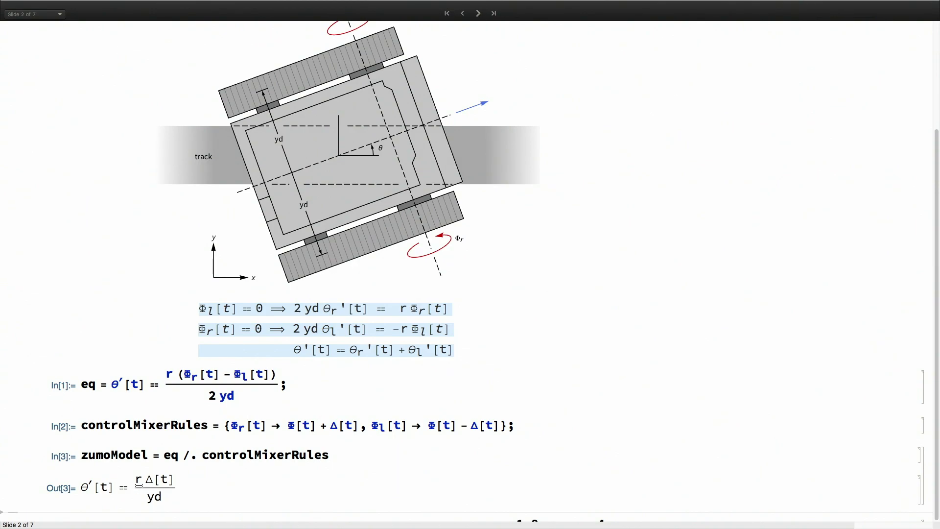
pyautogui.scroll(-2, 156, 482)
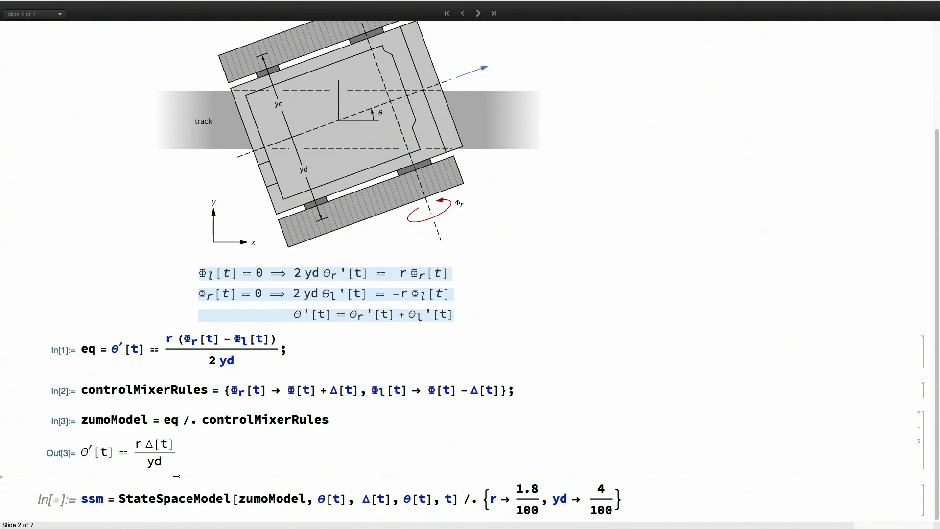
pyautogui.click(171, 500)
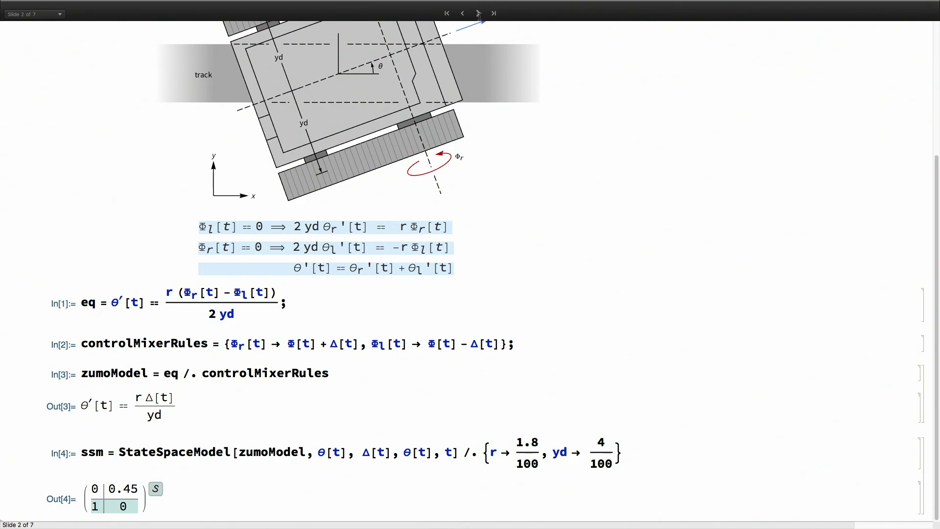
pyautogui.click(479, 13)
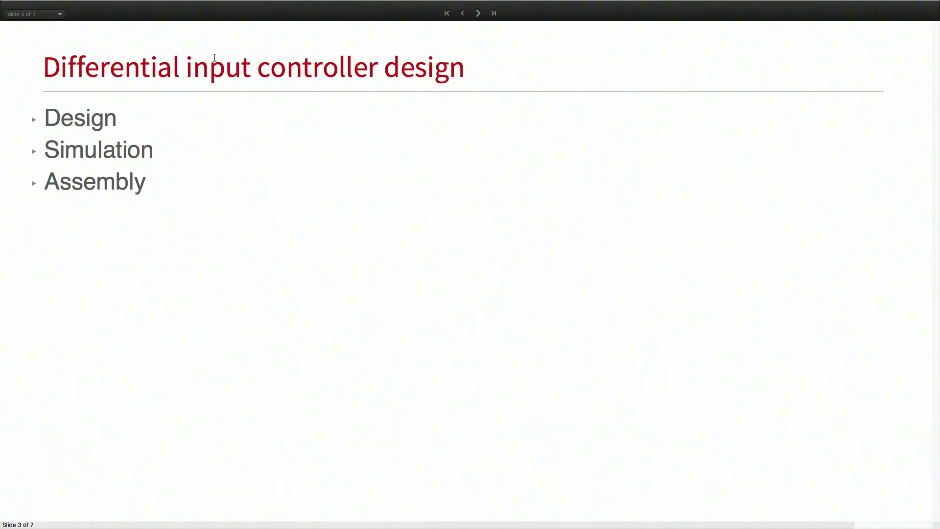
# Expand Design, unpack the ssm matrices, and confirm controllability and observability are both True.
pyautogui.click(34, 121)
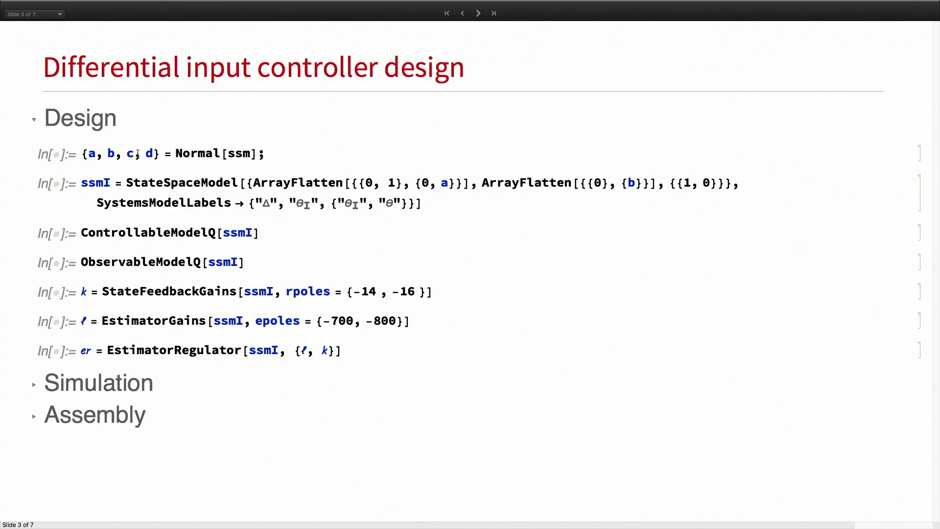
pyautogui.hotkey('shift', 'Return')
pyautogui.hotkey('shift', 'Return')
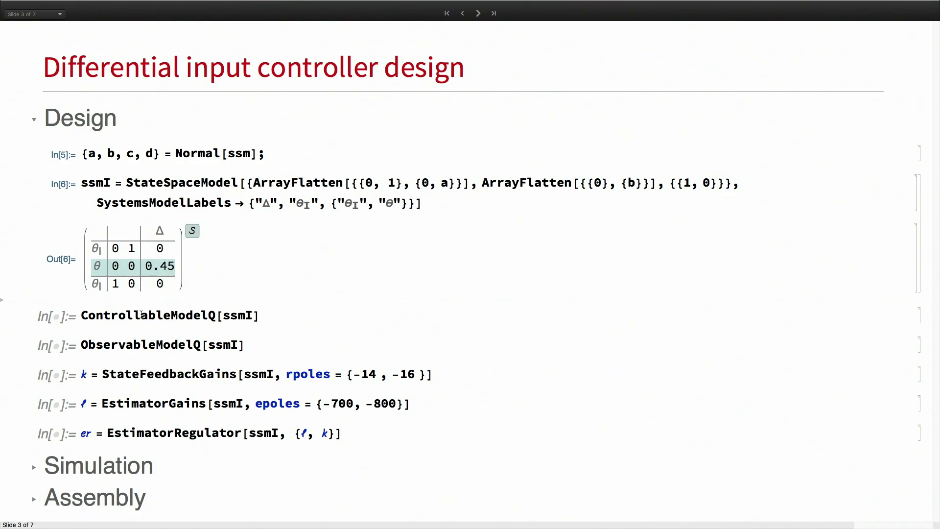
pyautogui.click(141, 317)
pyautogui.hotkey('shift', 'Return')
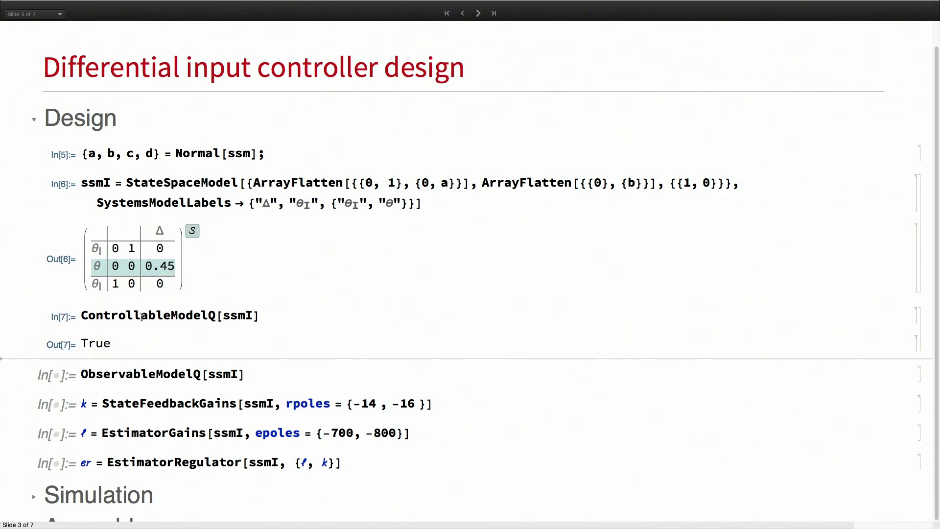
pyautogui.hotkey('shift', 'Return')
pyautogui.scroll(-3, 149, 316)
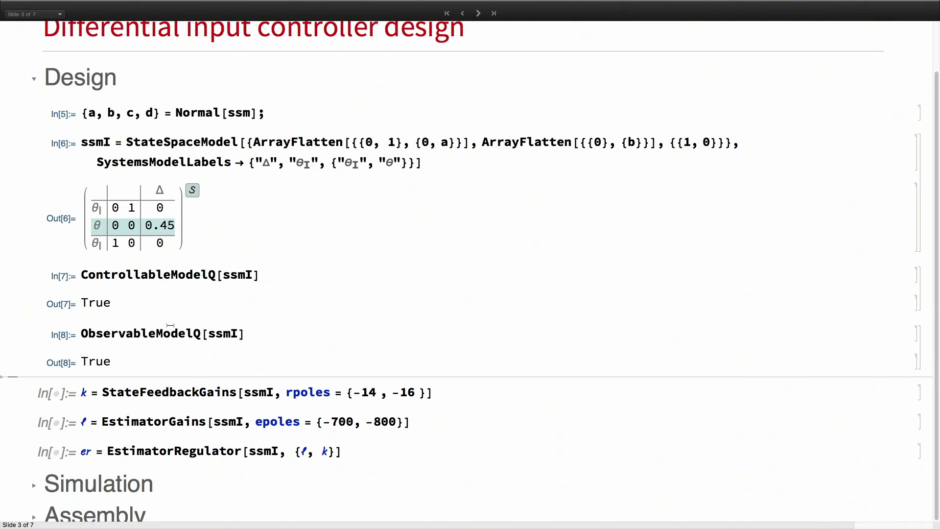
# Compute feedback gains {{497.778, 66.6667}} and estimator gains {{1500},{560000}}, then build the EstimatorRegulator er.
pyautogui.click(182, 380)
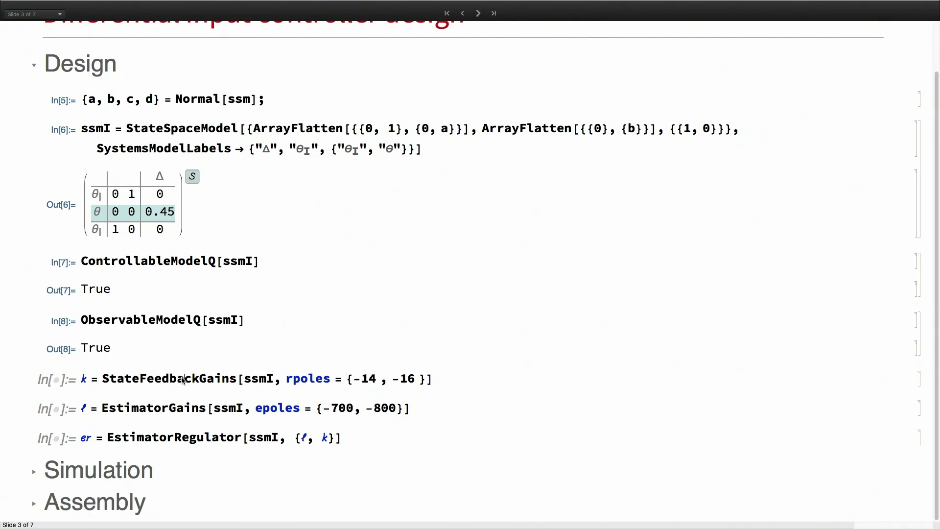
pyautogui.hotkey('shift', 'Return')
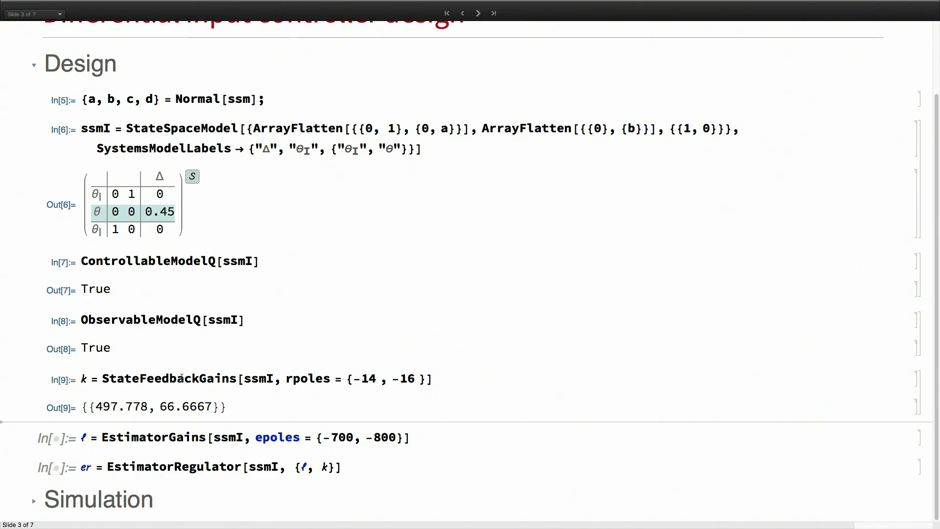
pyautogui.press('Down')
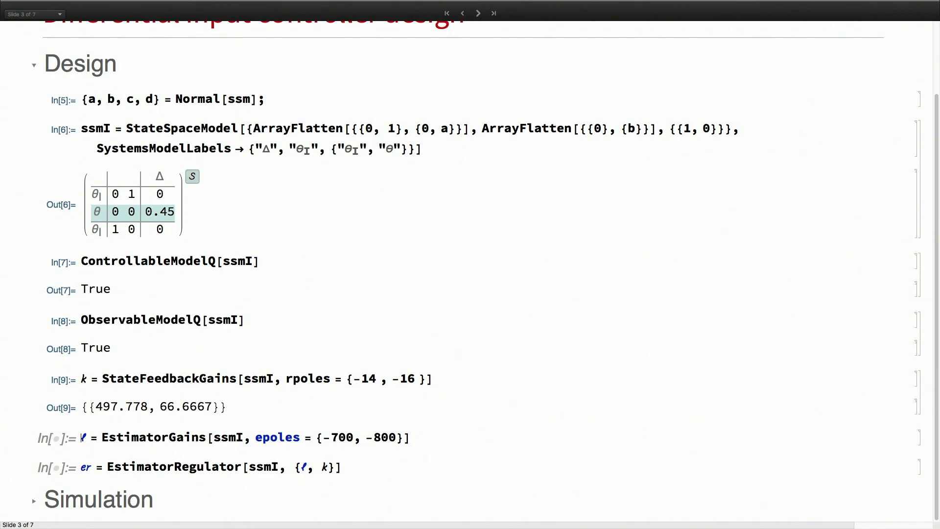
pyautogui.hotkey('shift', 'Return')
pyautogui.scroll(-3, 206, 374)
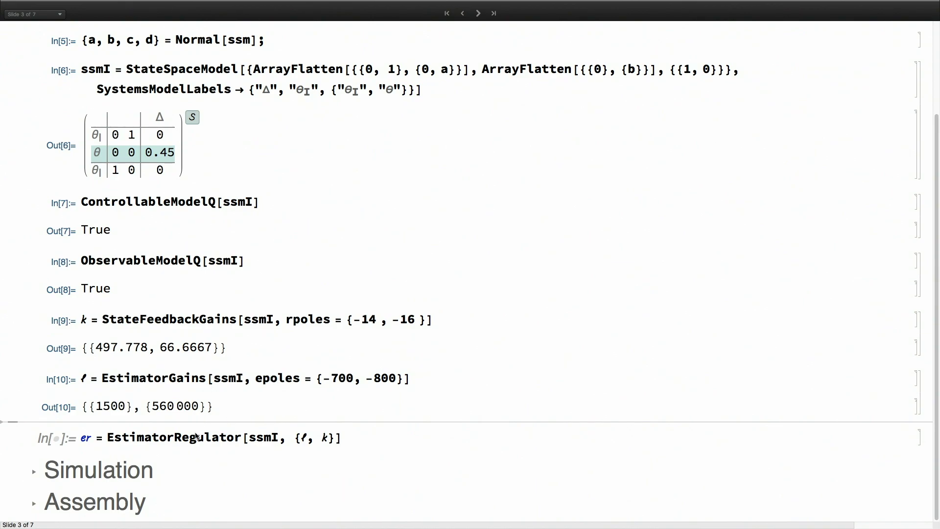
pyautogui.click(197, 437)
pyautogui.hotkey('shift', 'Return')
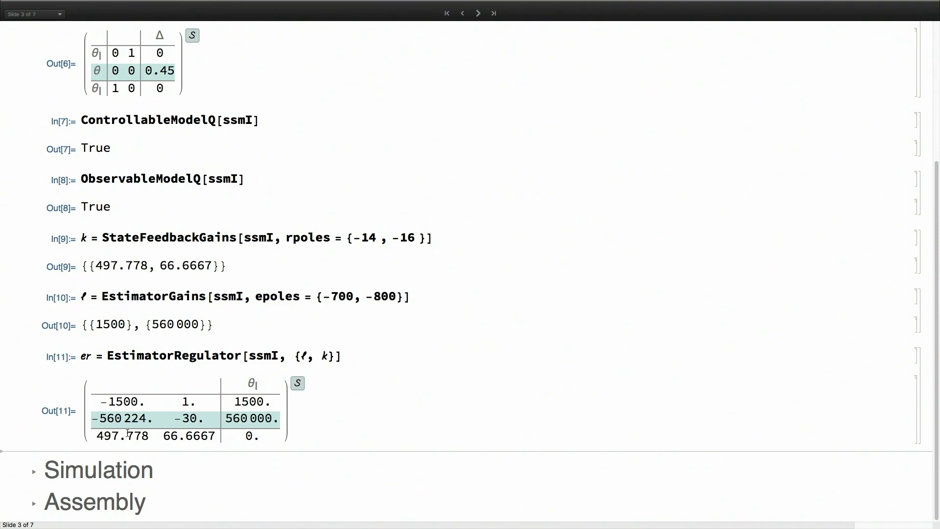
# Expand Simulation, define the cascade helper function, and build the open-loop cascade lg.
pyautogui.click(34, 472)
pyautogui.scroll(-5, 271, 290)
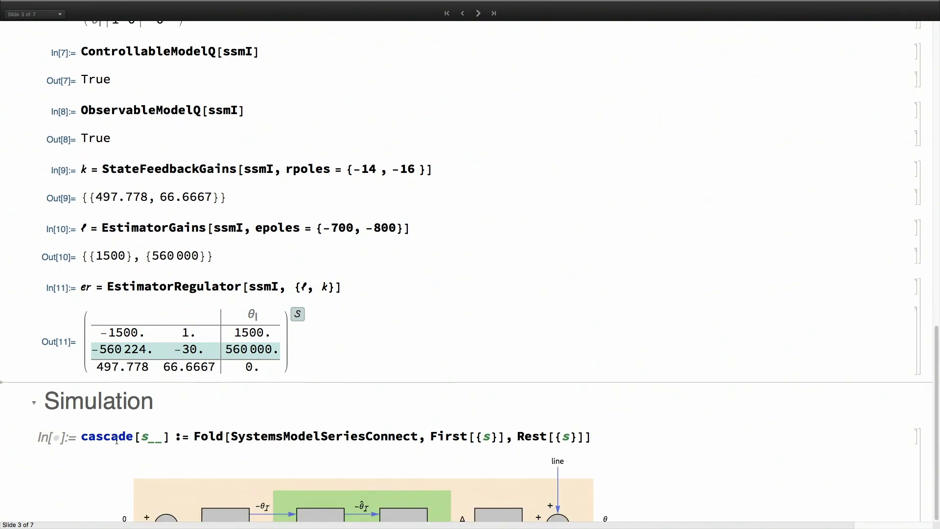
pyautogui.click(271, 289)
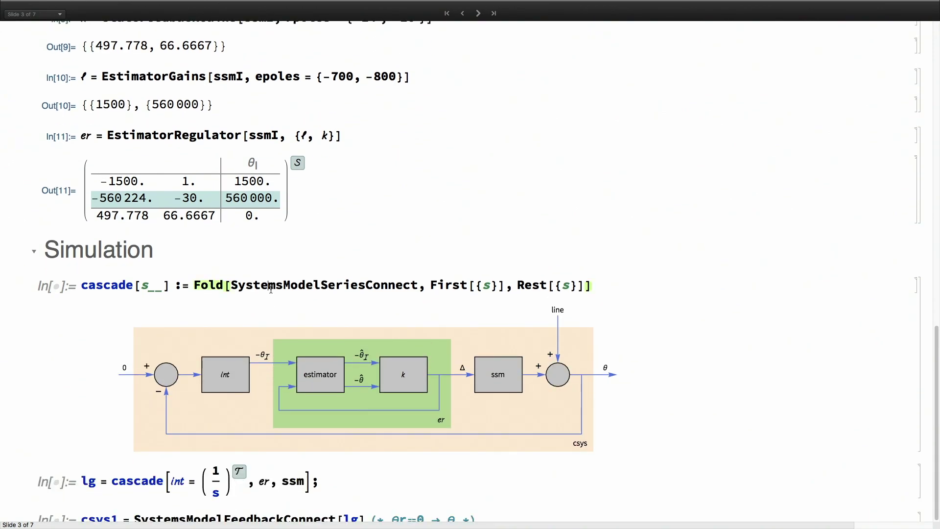
pyautogui.hotkey('shift', 'Return')
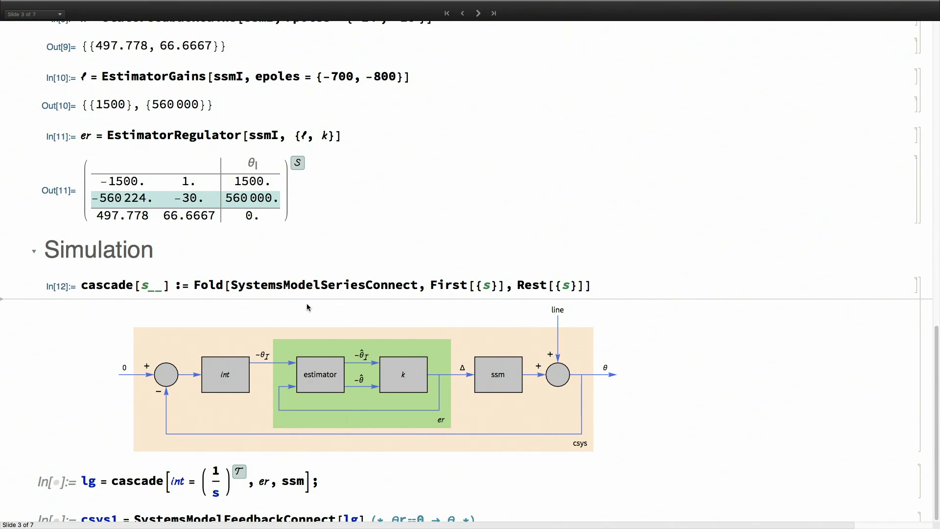
pyautogui.scroll(-3, 308, 307)
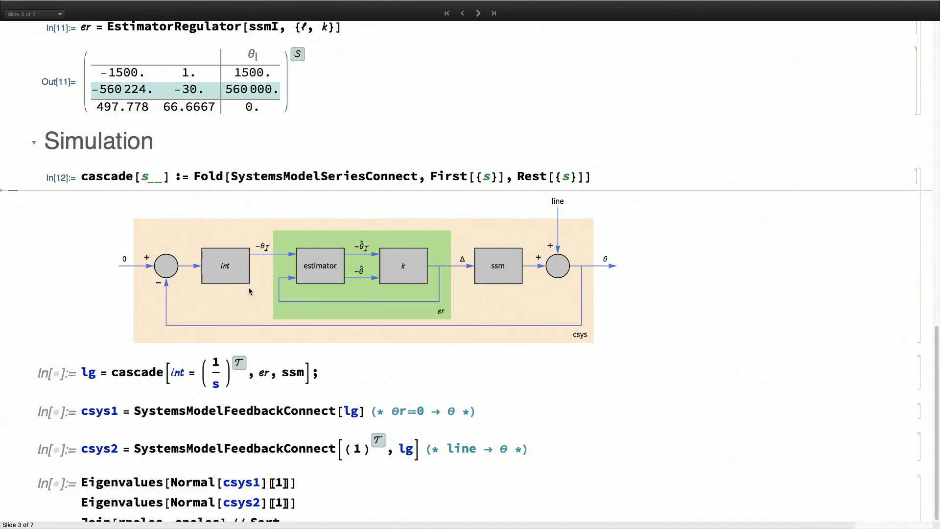
pyautogui.click(332, 367)
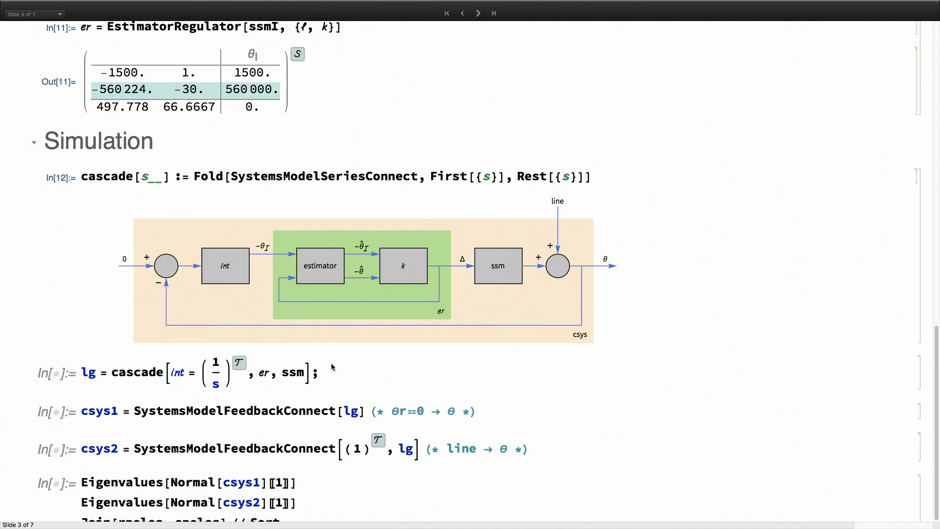
pyautogui.hotkey('shift', 'Return')
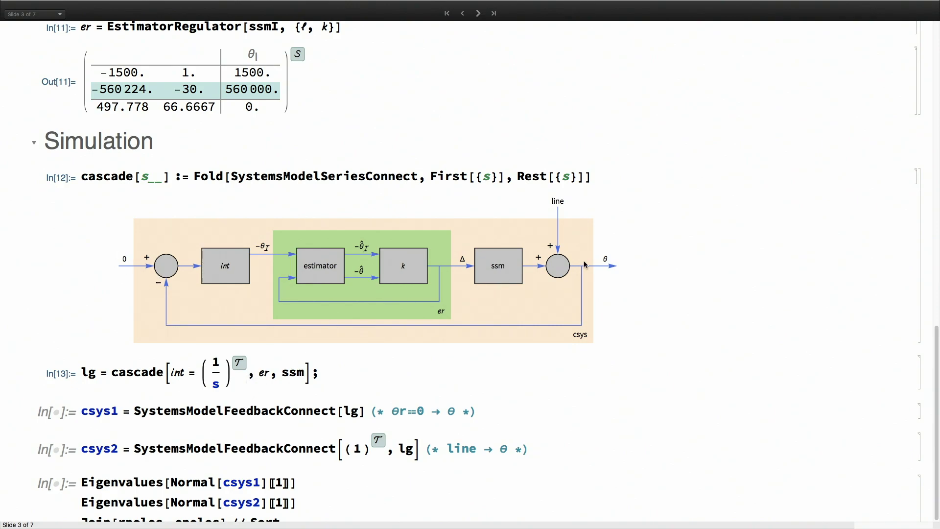
# Build the reference closed-loop system csys1 and the disturbance closed-loop system csys2.
pyautogui.click(343, 411)
pyautogui.hotkey('shift', 'Return')
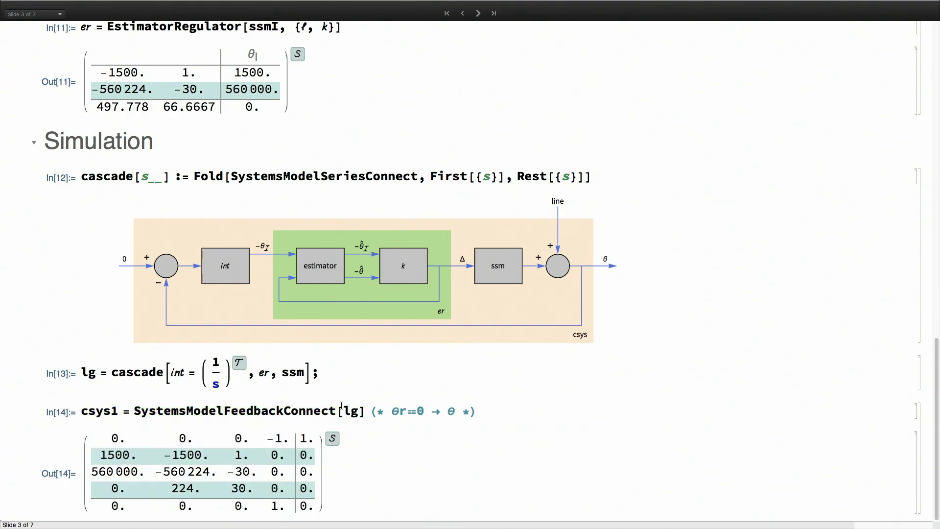
pyautogui.scroll(-7, 387, 350)
pyautogui.scroll(7, 386, 349)
pyautogui.scroll(2, 386, 350)
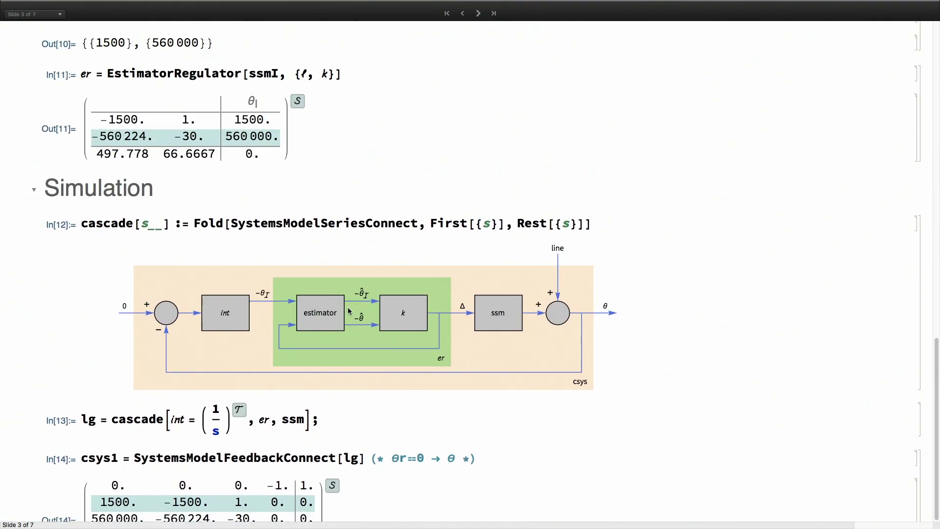
pyautogui.scroll(-3, 562, 325)
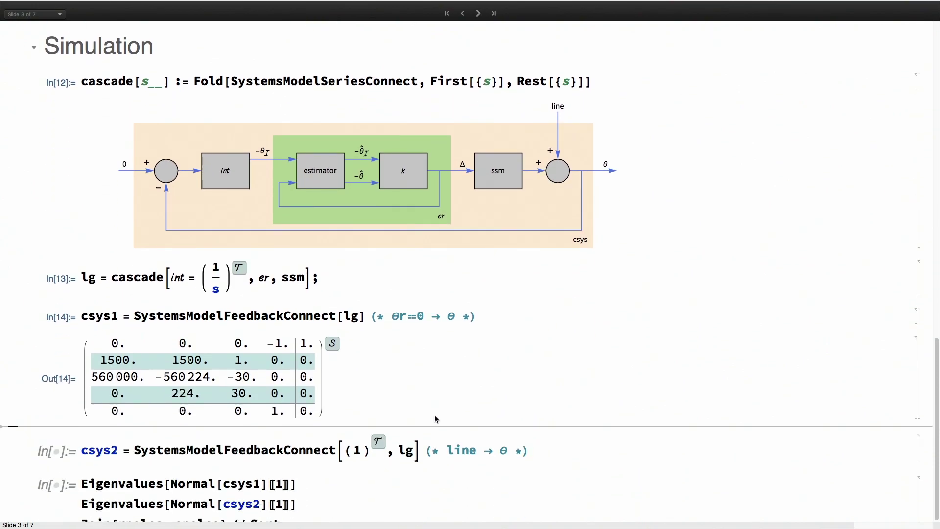
pyautogui.click(421, 449)
pyautogui.hotkey('shift', 'Return')
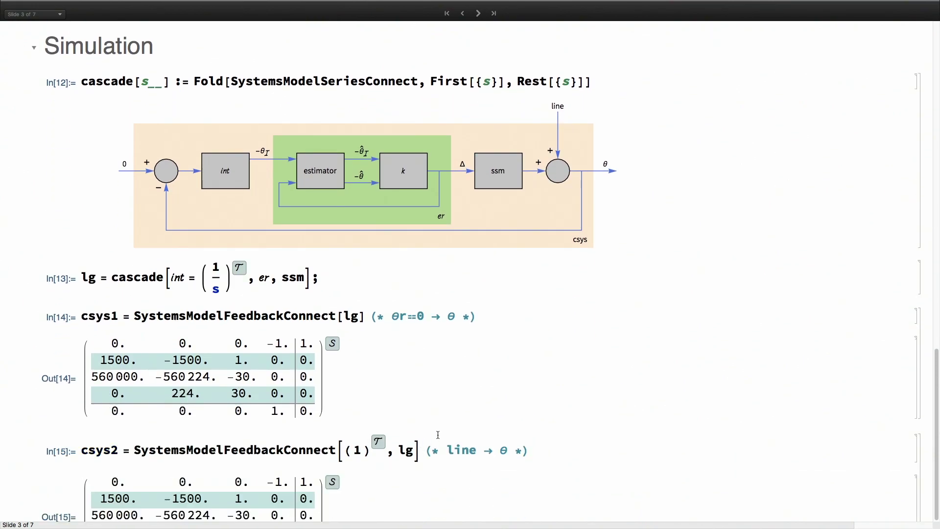
pyautogui.scroll(-4, 447, 430)
# Evaluate the closed-loop eigenvalues, confirming poles {-800, -700, -16, -14}.
pyautogui.click(313, 387)
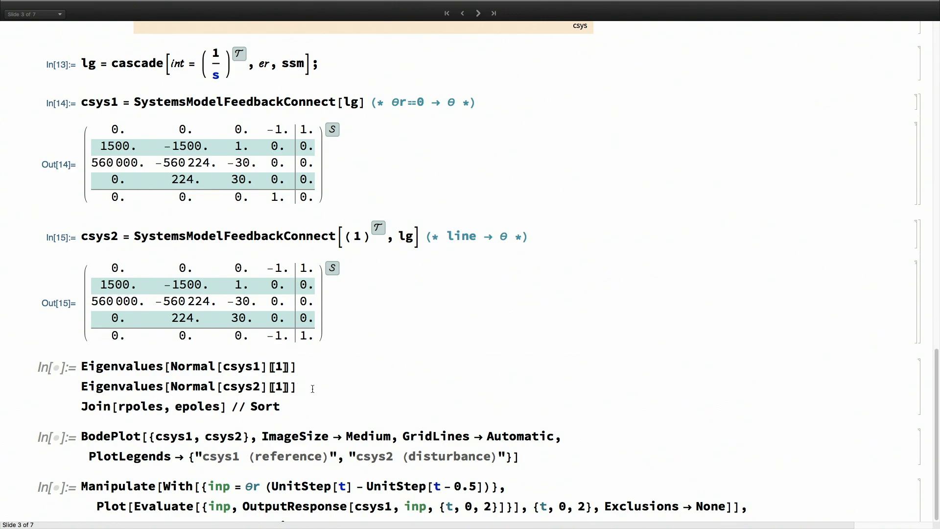
pyautogui.hotkey('shift', 'Return')
pyautogui.scroll(-1, 278, 392)
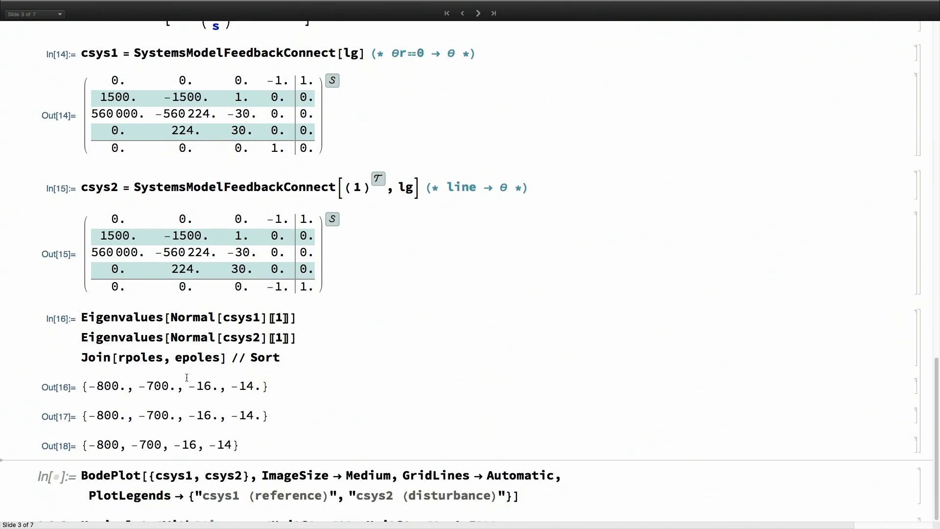
pyautogui.scroll(-2, 196, 380)
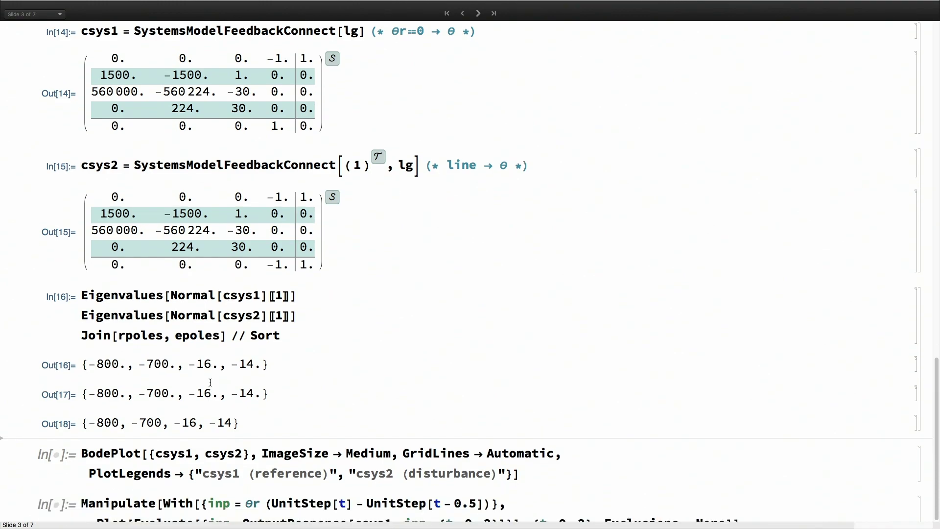
# Draw the Bode plot of csys1 and csys2 and scroll to the simulation cells.
pyautogui.click(214, 385)
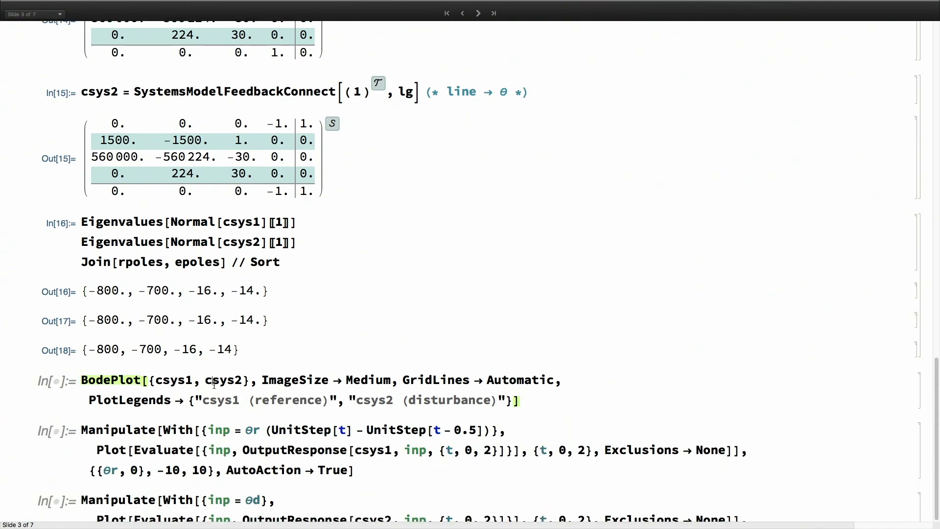
pyautogui.hotkey('shift', 'Return')
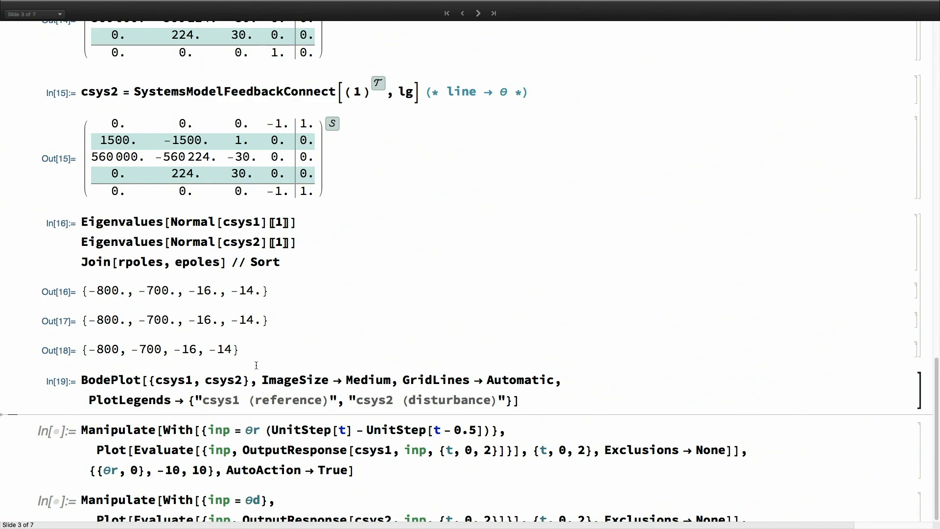
pyautogui.scroll(-4, 255, 366)
pyautogui.scroll(-2, 256, 365)
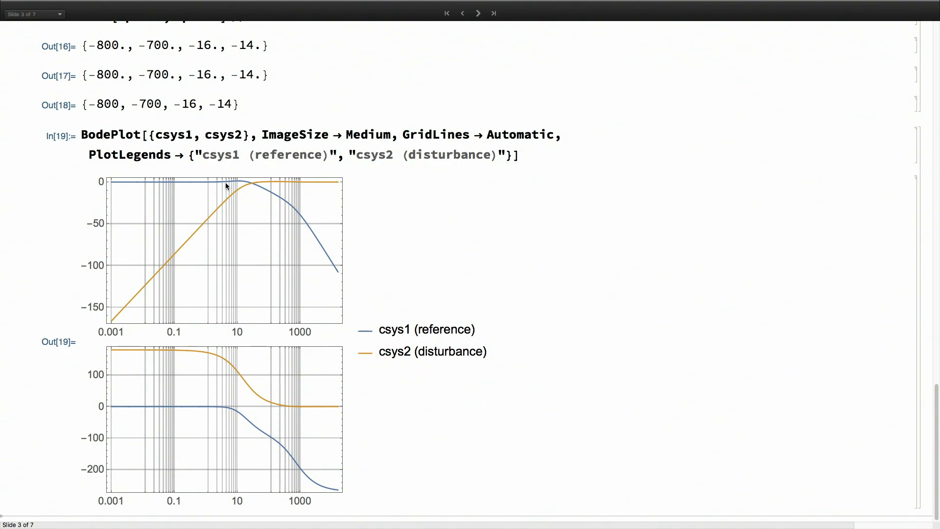
pyautogui.scroll(-5, 232, 202)
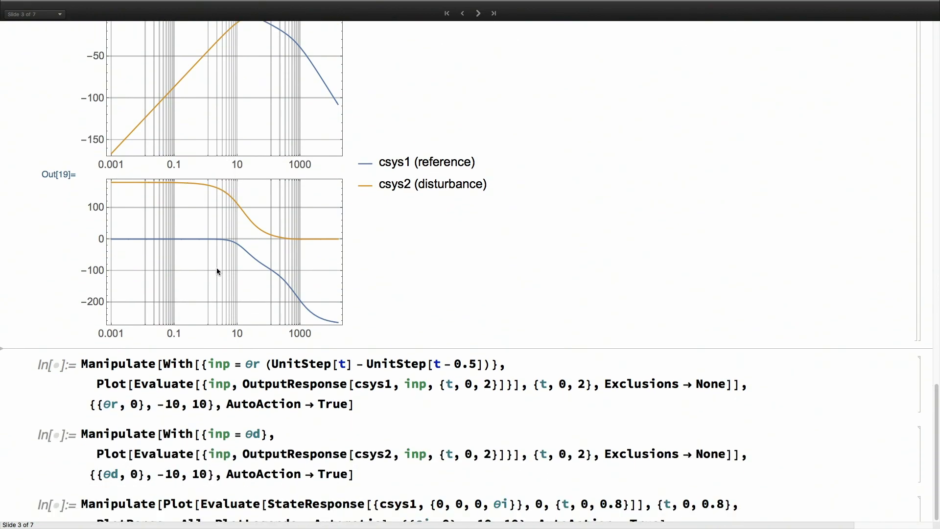
# Run the reference-response simulation.
pyautogui.click(198, 365)
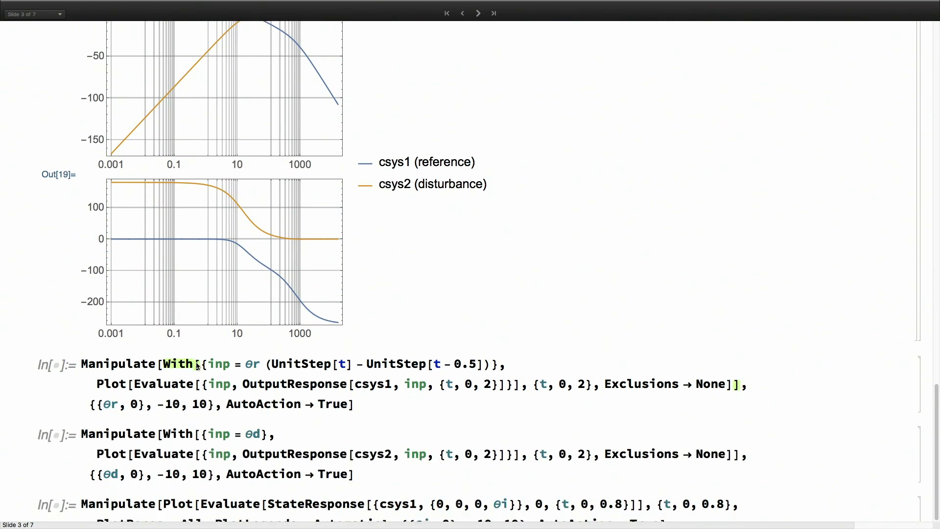
pyautogui.hotkey('shift', 'Return')
pyautogui.scroll(-4, 267, 350)
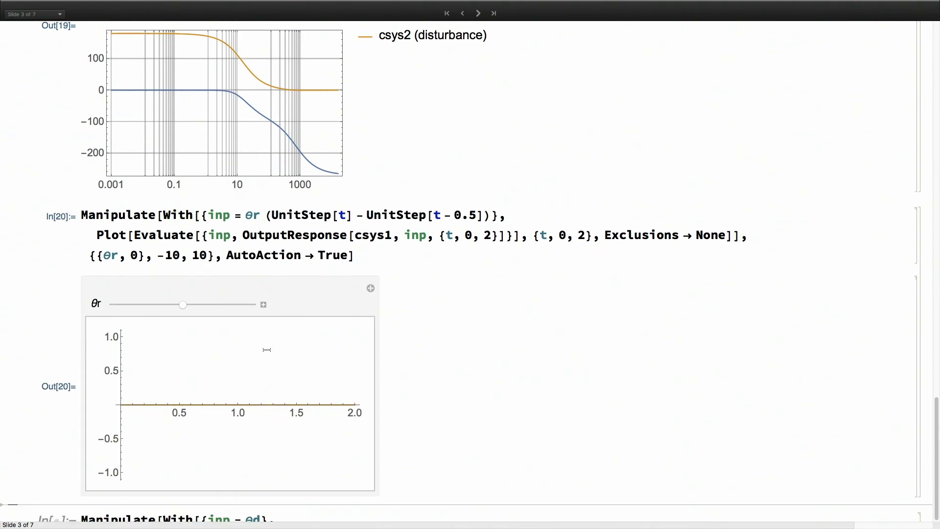
pyautogui.scroll(-2, 267, 350)
pyautogui.moveTo(208, 251)
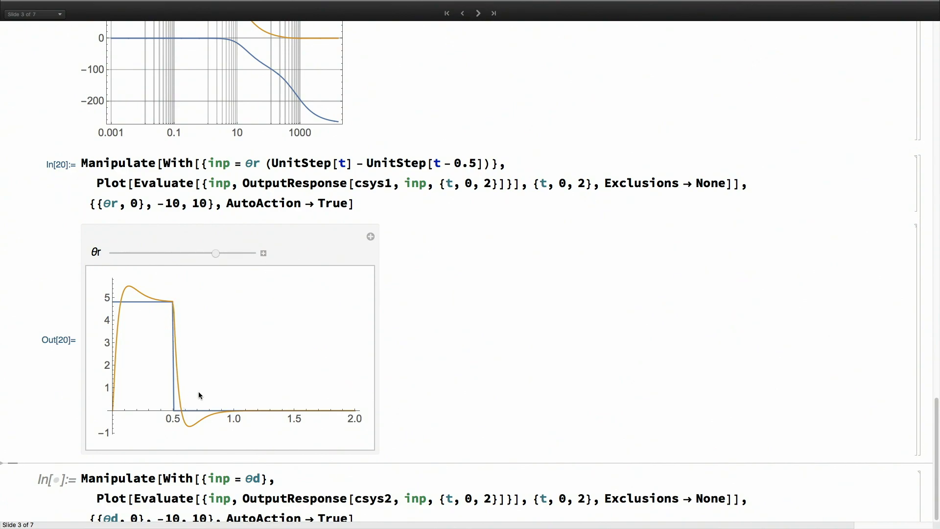
pyautogui.scroll(-4, 212, 378)
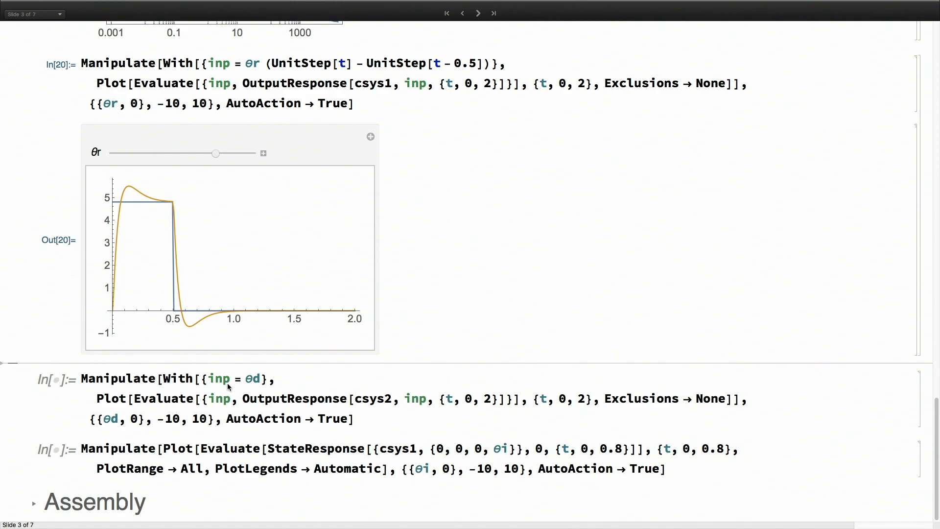
# Run the disturbance-response simulation with θd set to about 5.
pyautogui.click(237, 381)
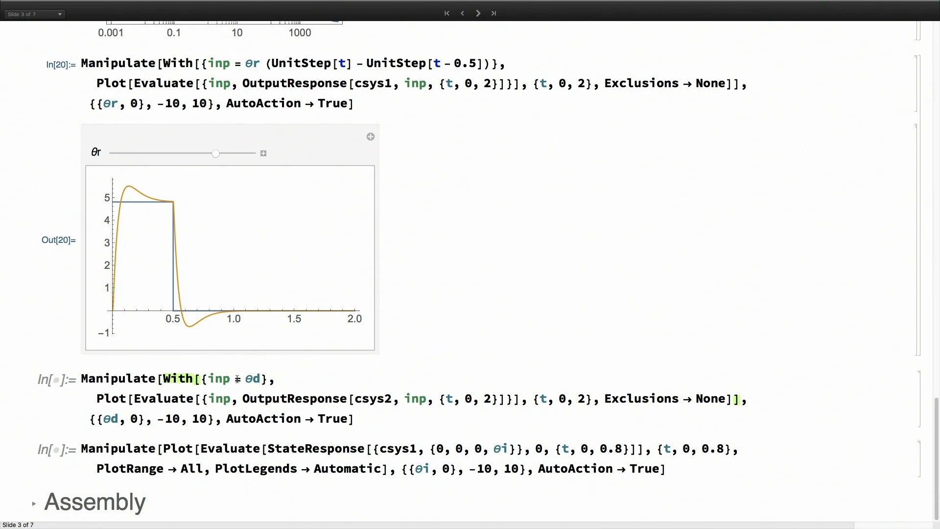
pyautogui.hotkey('shift', 'Return')
pyautogui.scroll(-2, 285, 370)
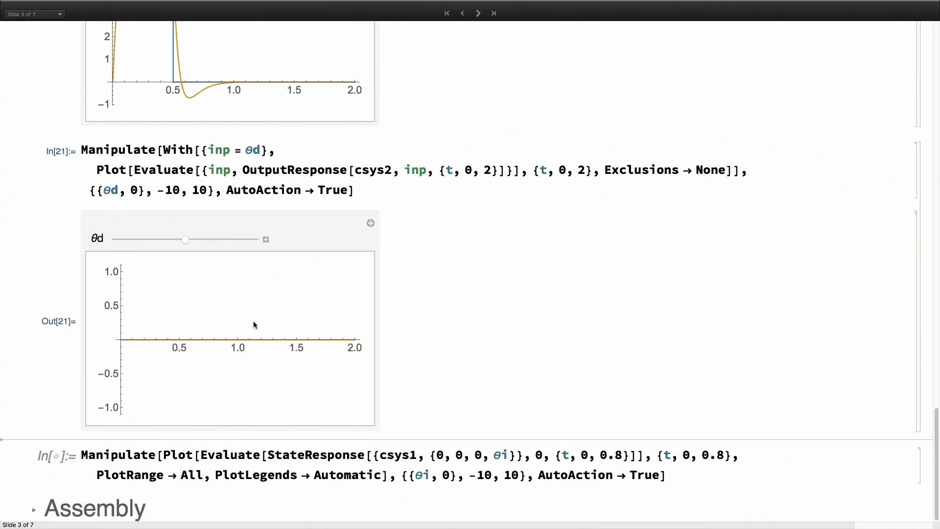
pyautogui.click(220, 240)
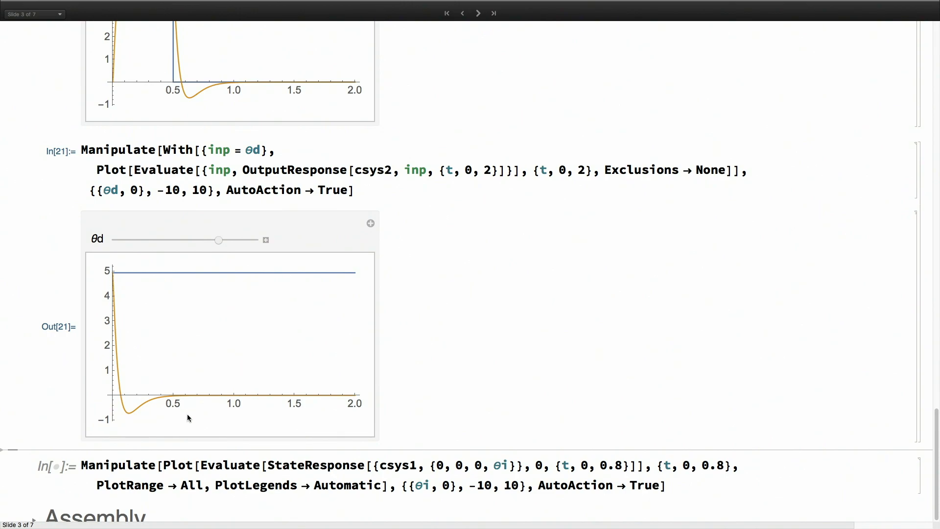
# Run the initial-state simulation and raise θi to show four responses.
pyautogui.click(188, 466)
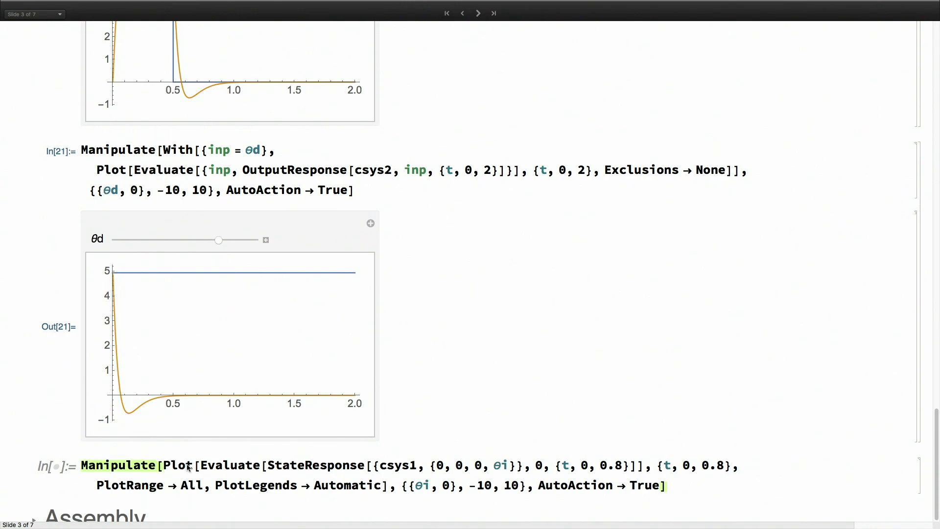
pyautogui.hotkey('shift', 'Return')
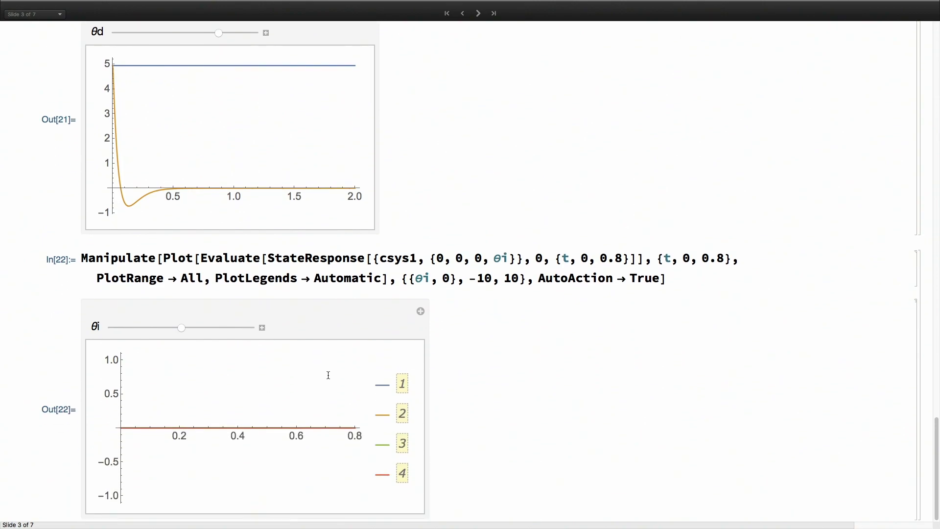
pyautogui.scroll(20, 329, 375)
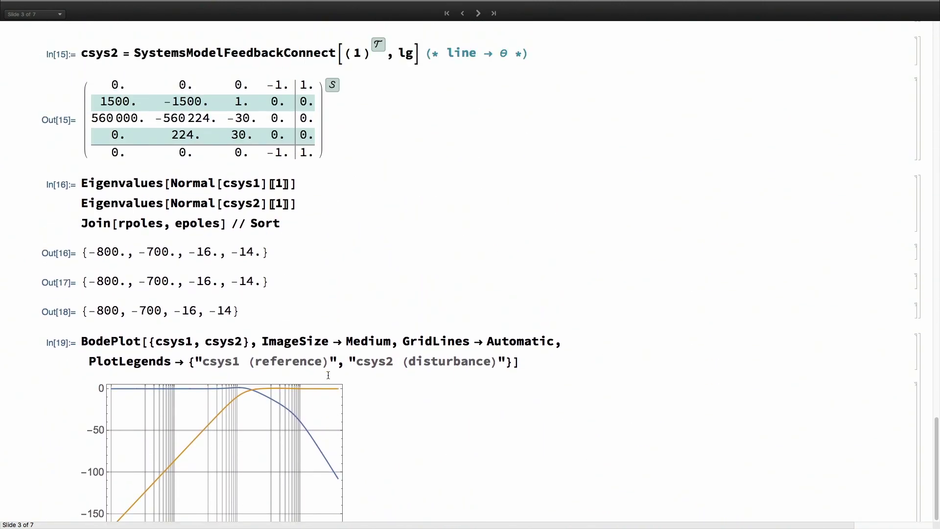
pyautogui.scroll(3, 329, 375)
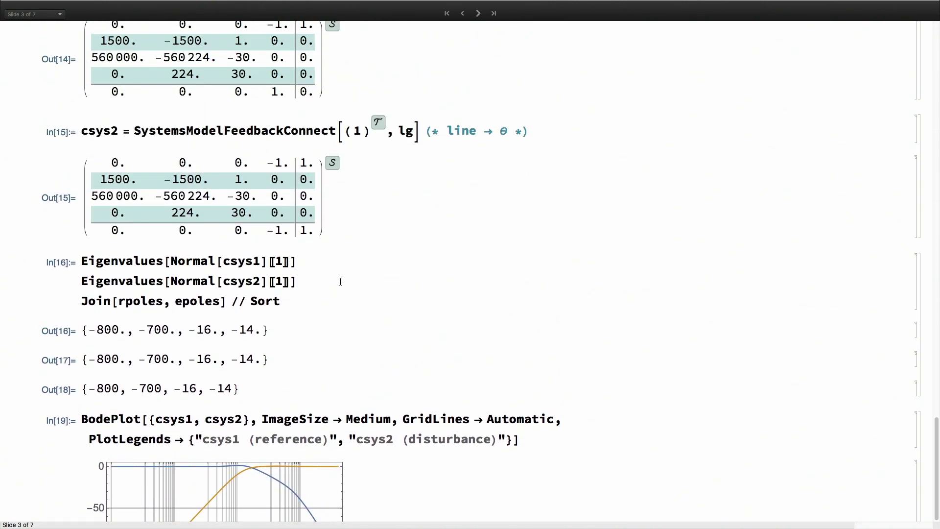
pyautogui.scroll(-20, 341, 281)
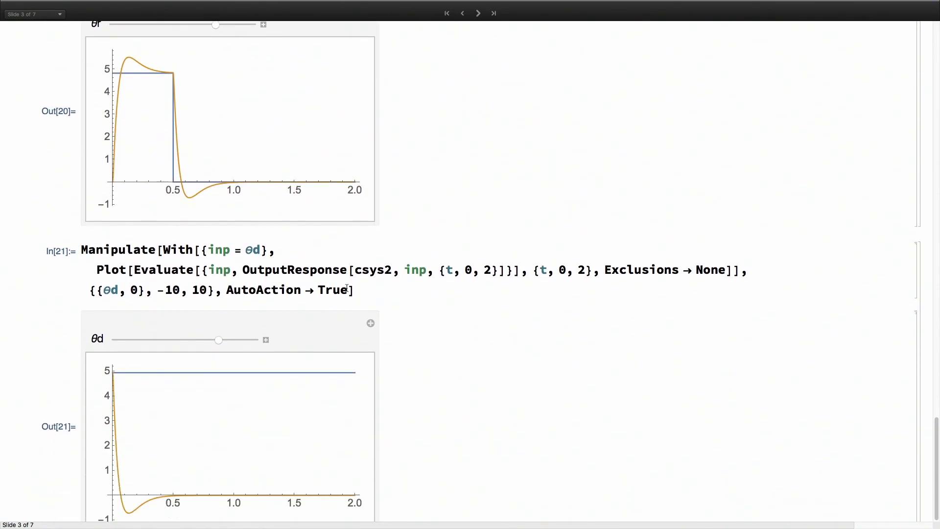
pyautogui.scroll(-7, 347, 288)
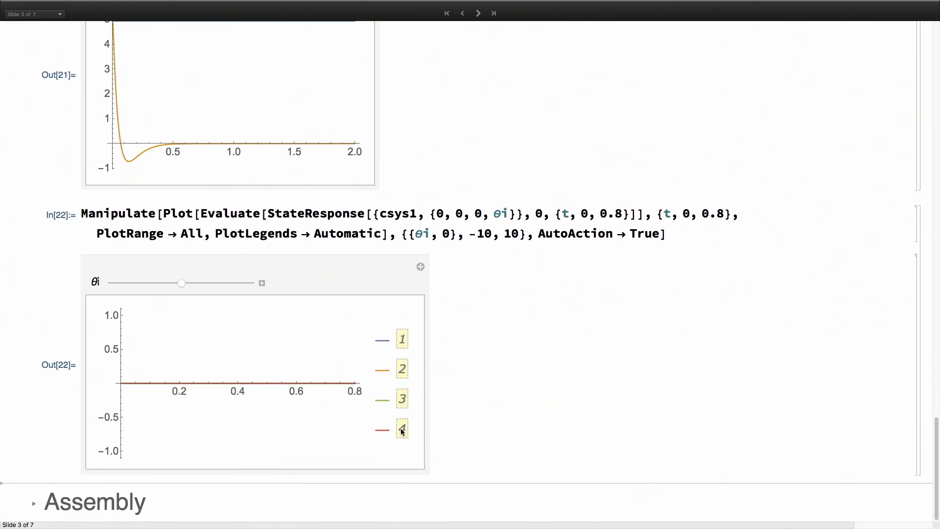
pyautogui.moveTo(181, 283); pyautogui.dragTo(222, 284)
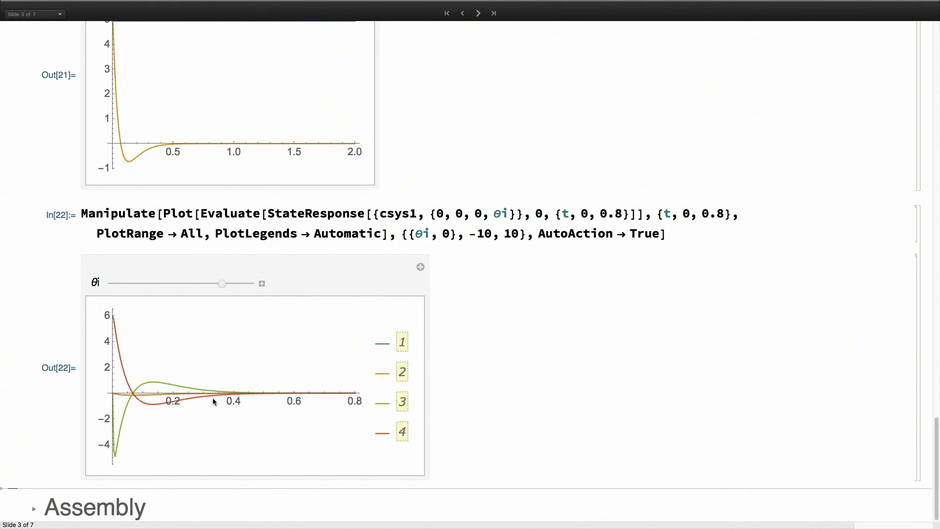
pyautogui.scroll(-1, 301, 384)
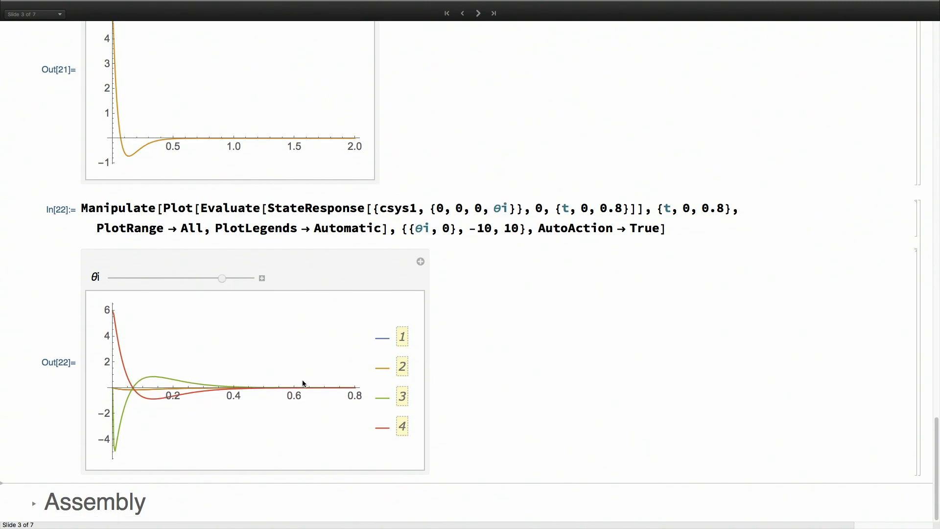
pyautogui.scroll(20, 303, 384)
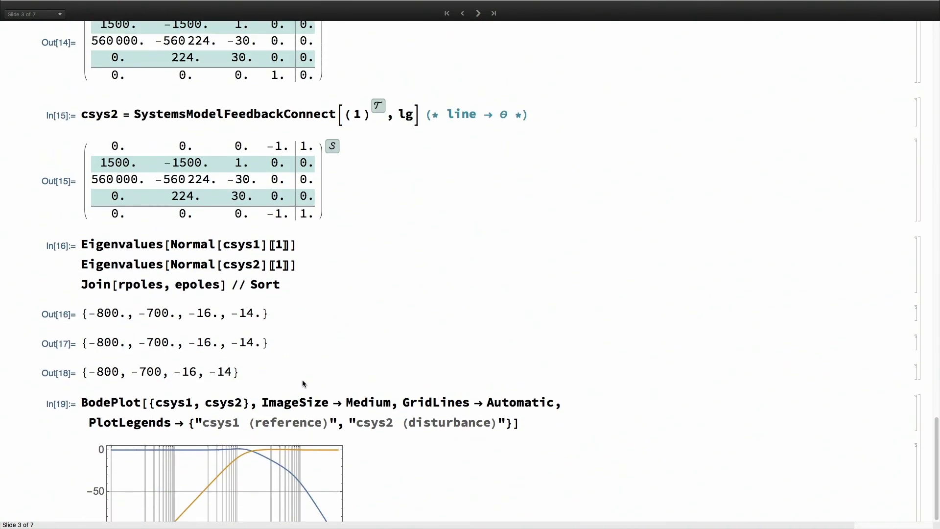
pyautogui.scroll(15, 303, 384)
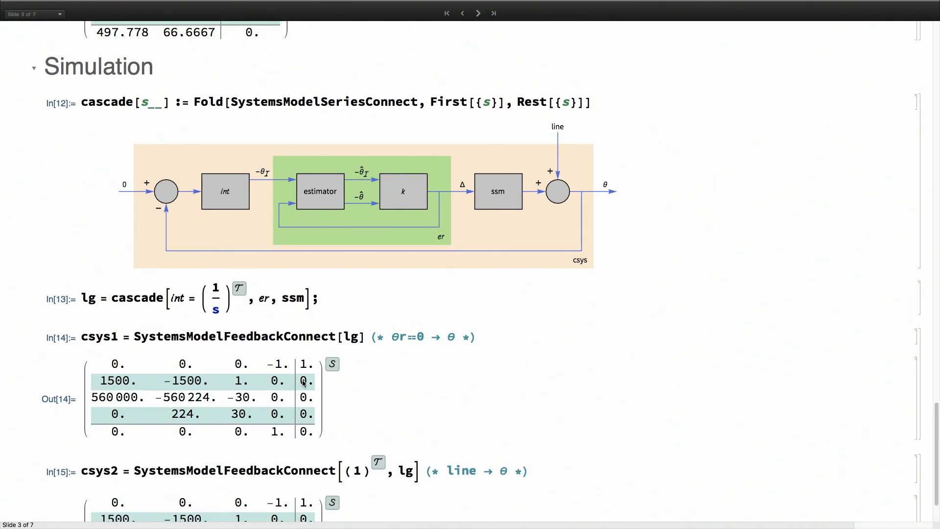
# Expand the Assembly section to show its block diagram.
pyautogui.scroll(-20, 301, 240)
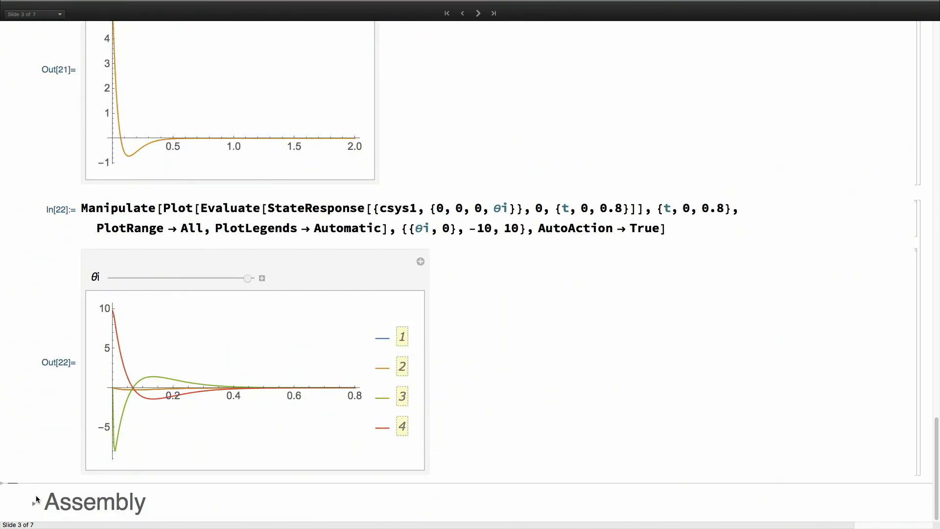
pyautogui.click(34, 502)
pyautogui.scroll(-10, 160, 425)
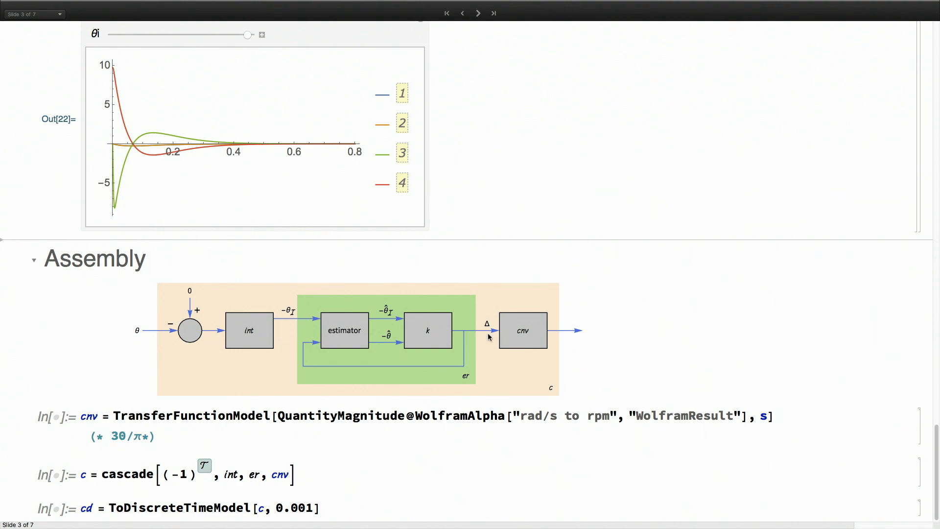
# Evaluate the rad/s-to-rpm conversion model cnv.
pyautogui.click(244, 417)
pyautogui.hotkey('shift', 'Return')
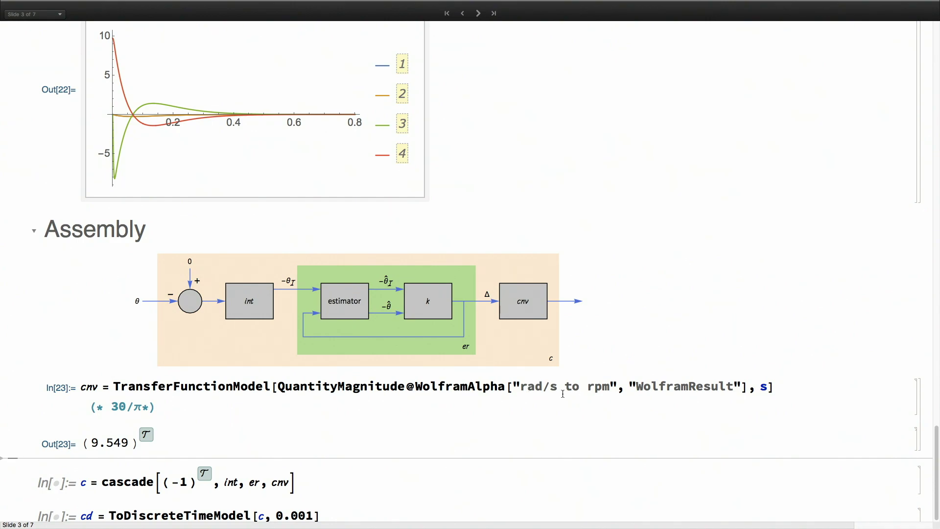
pyautogui.scroll(-1, 563, 393)
# Build the cascaded controller c, discretize it with a 0.001 sampling period, and advance to slide 4.
pyautogui.click(338, 469)
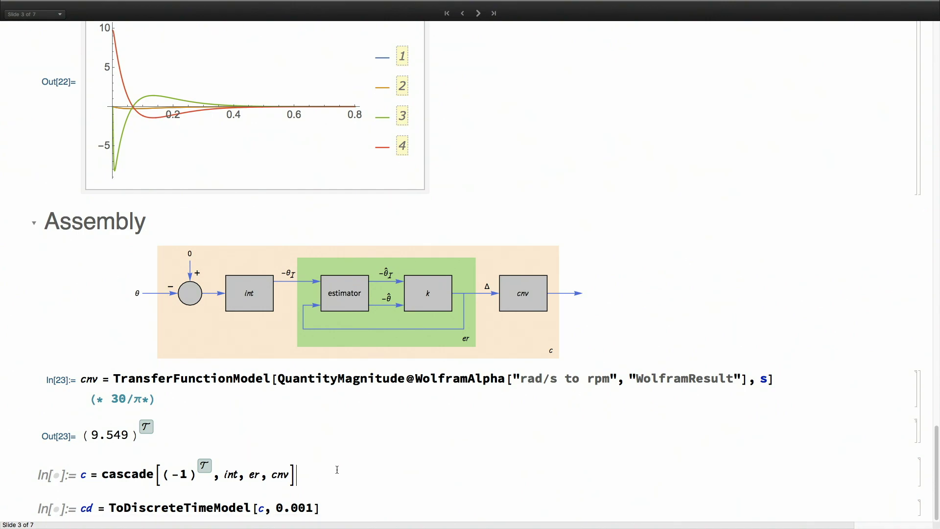
pyautogui.hotkey('shift', 'Return')
pyautogui.scroll(-5, 369, 431)
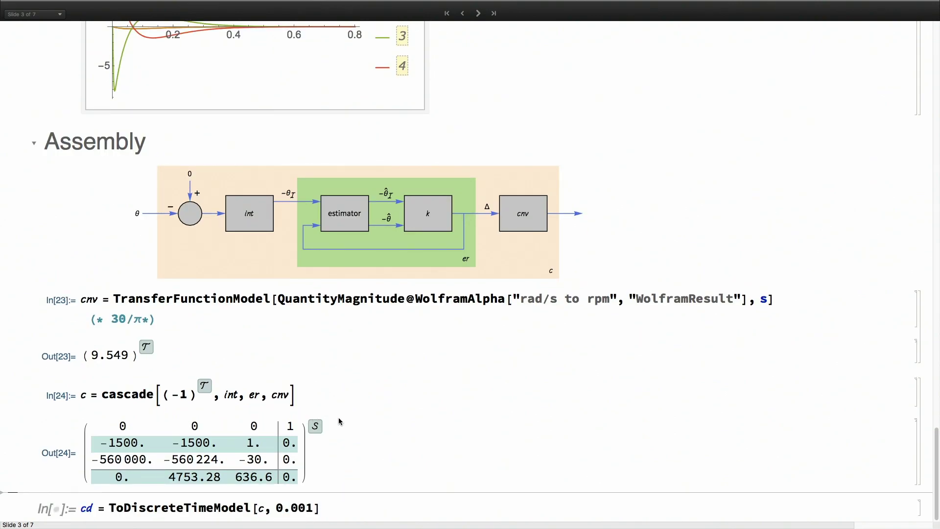
pyautogui.click(334, 511)
pyautogui.hotkey('shift', 'Return')
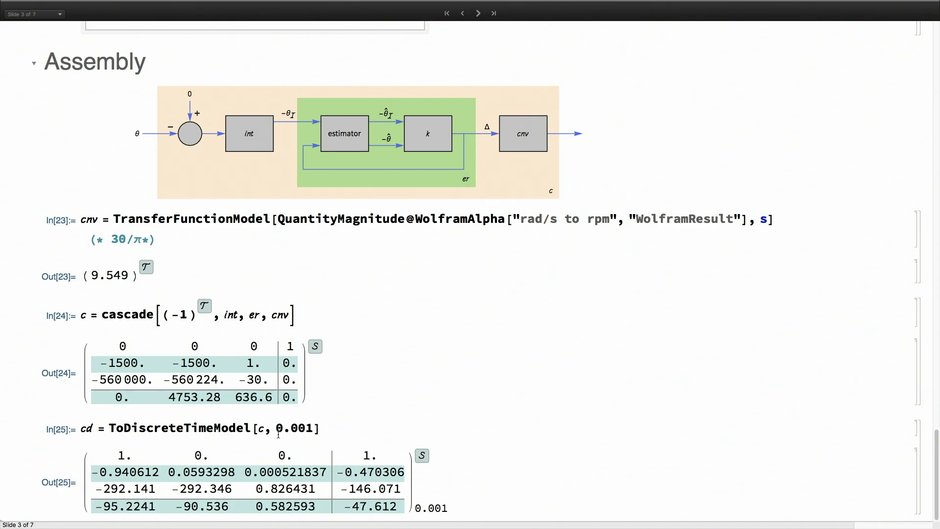
pyautogui.click(478, 14)
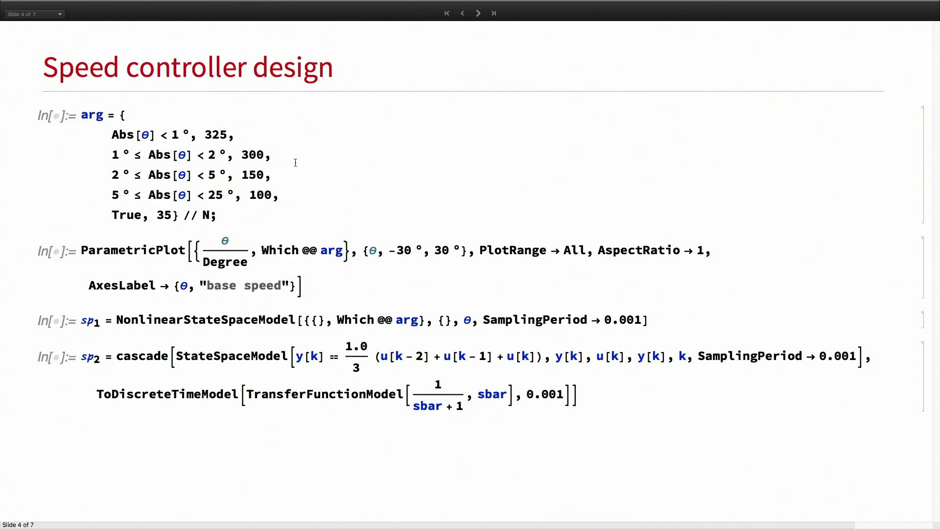
# Evaluate the base-speed table arg and plot base speed against θ.
pyautogui.hotkey('shift', 'Return')
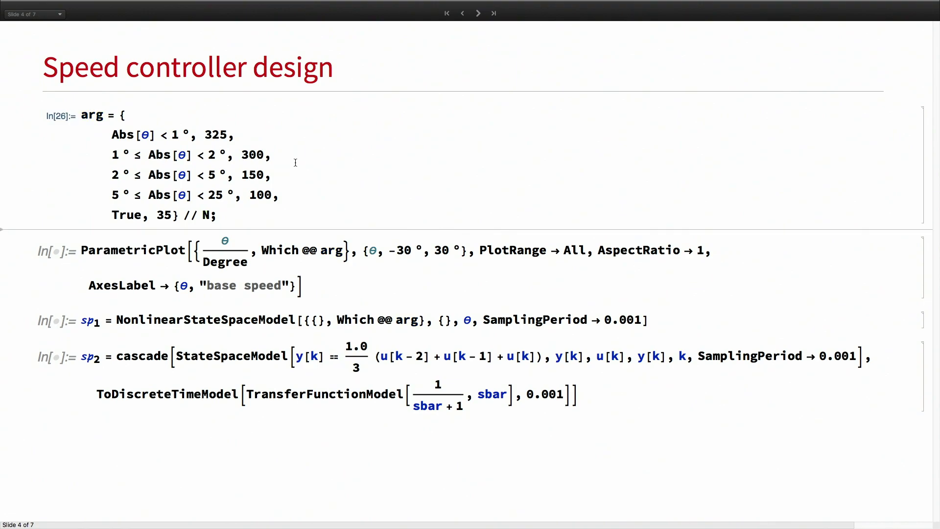
pyautogui.hotkey('shift', 'Return')
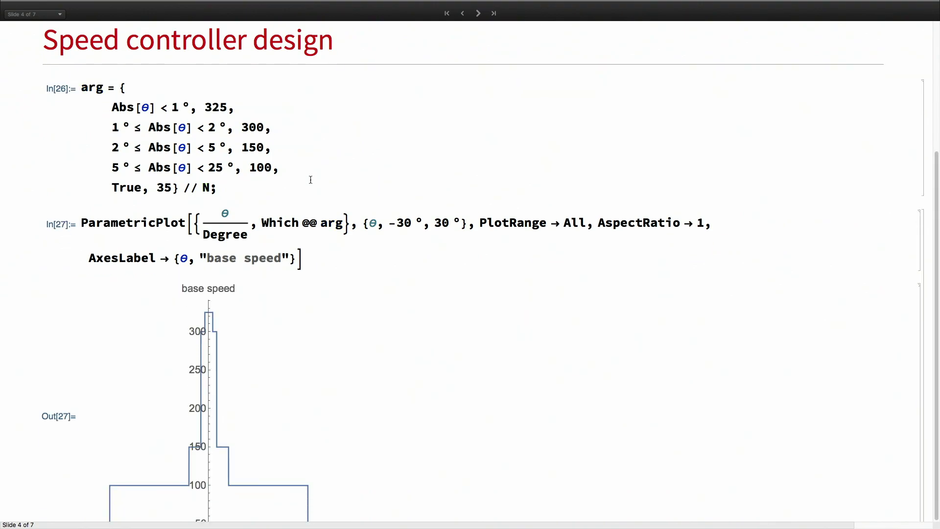
pyautogui.scroll(-5, 297, 196)
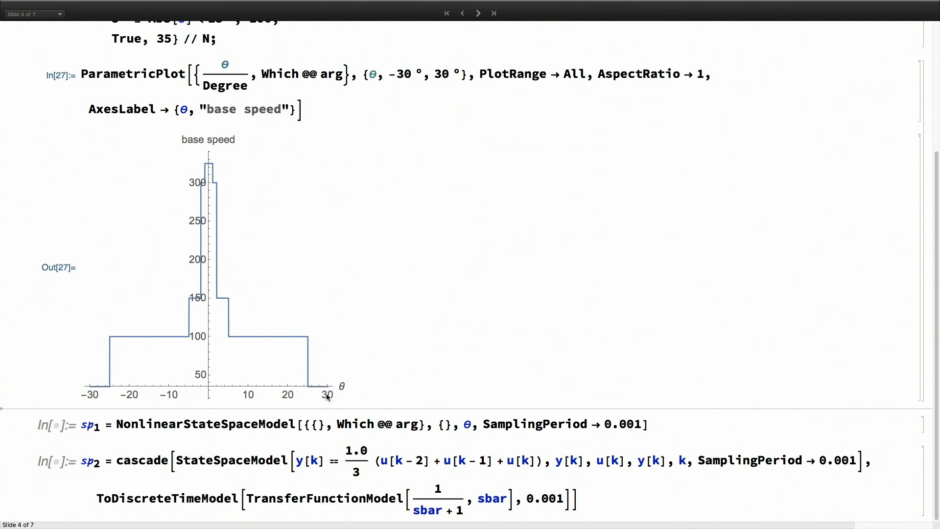
# Evaluate the speed models sp1 and sp2, then advance to the Complete controller slide.
pyautogui.hotkey('shift', 'Return')
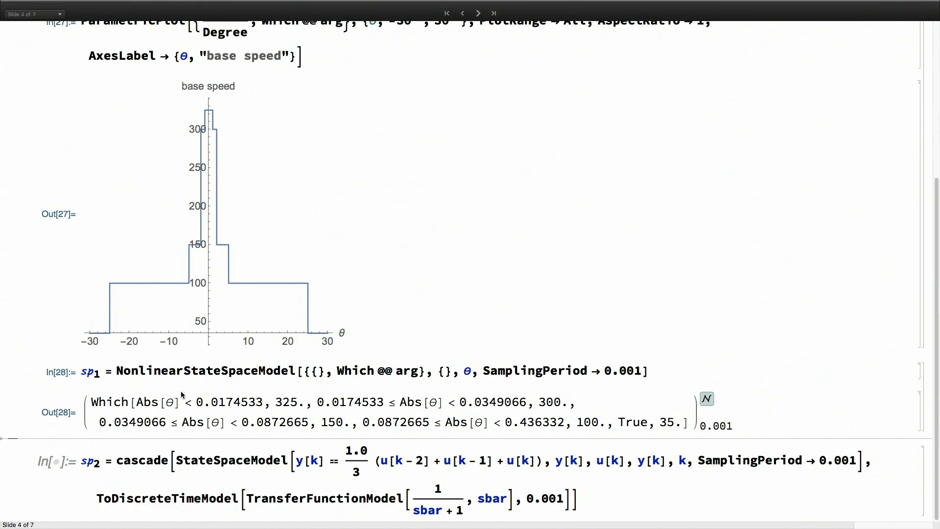
pyautogui.click(148, 459)
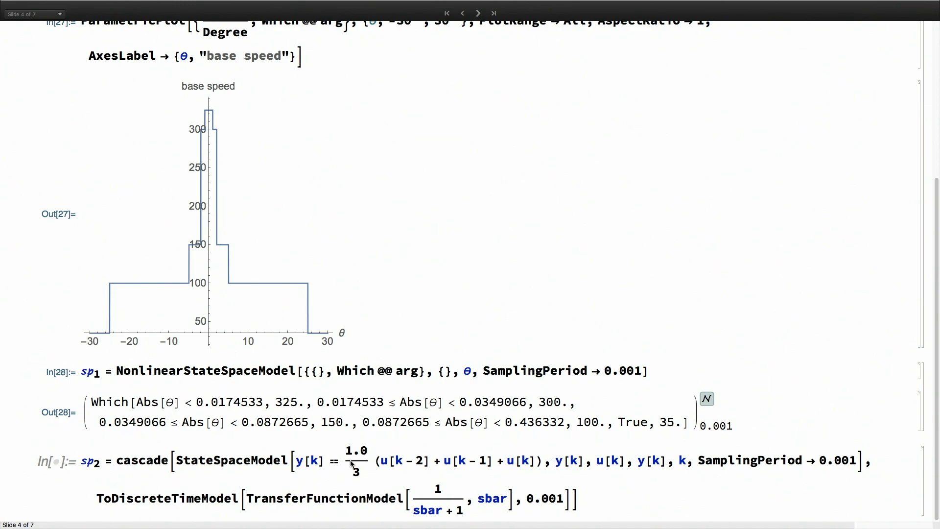
pyautogui.click(371, 501)
pyautogui.hotkey('shift', 'Return')
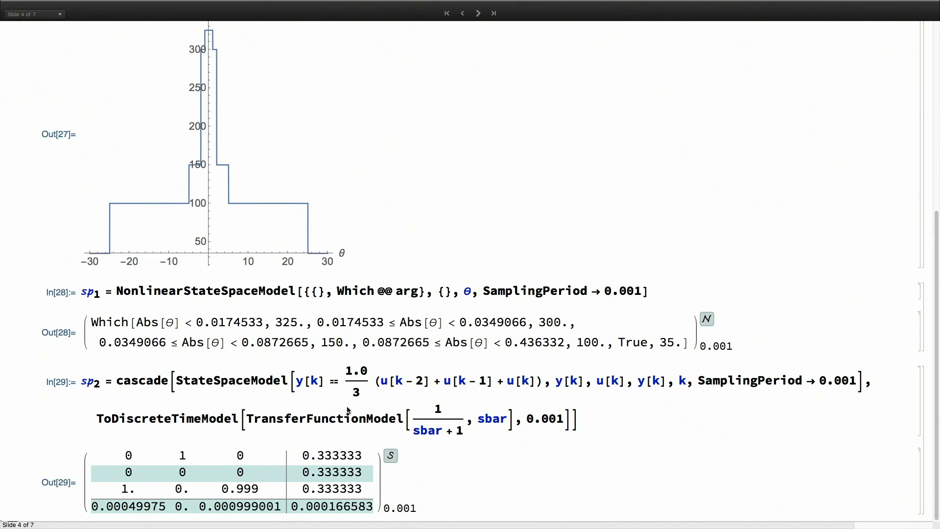
pyautogui.click(479, 14)
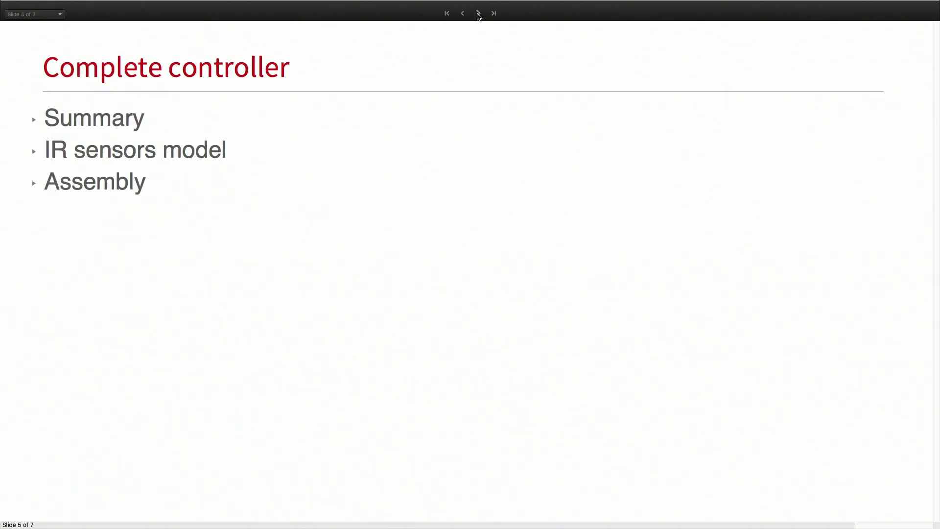
# Expand the Summary and IR sensors model sections.
pyautogui.click(35, 120)
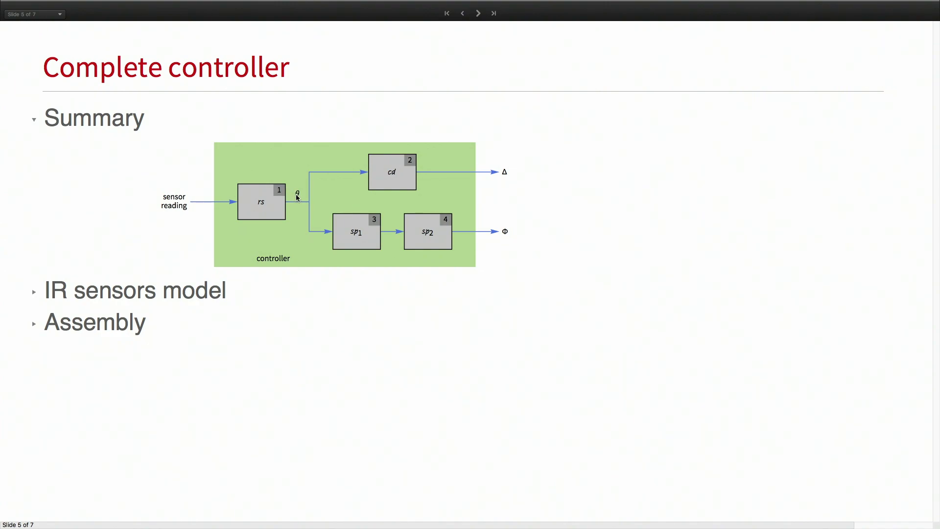
pyautogui.click(34, 293)
pyautogui.scroll(-2, 147, 245)
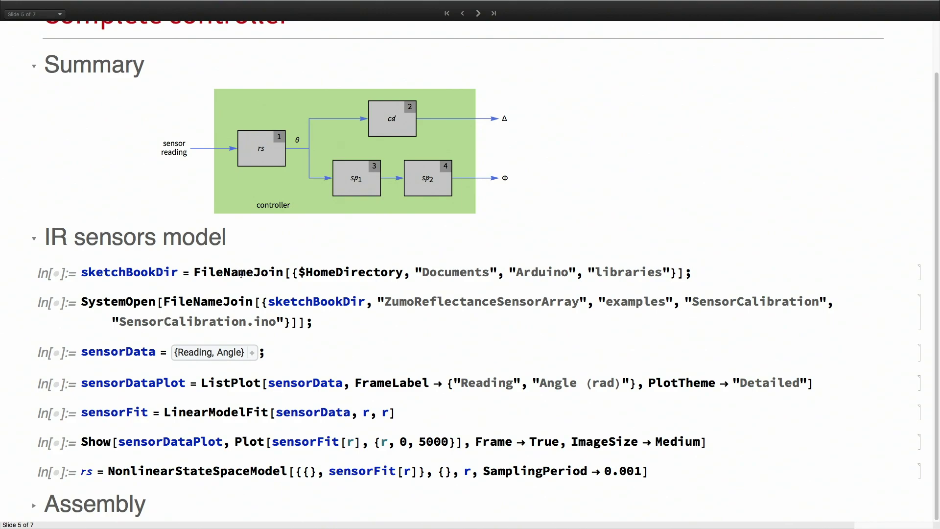
# Evaluate the sketchBookDir path and open the SensorCalibration sketch via SystemOpen.
pyautogui.hotkey('shift', 'Return')
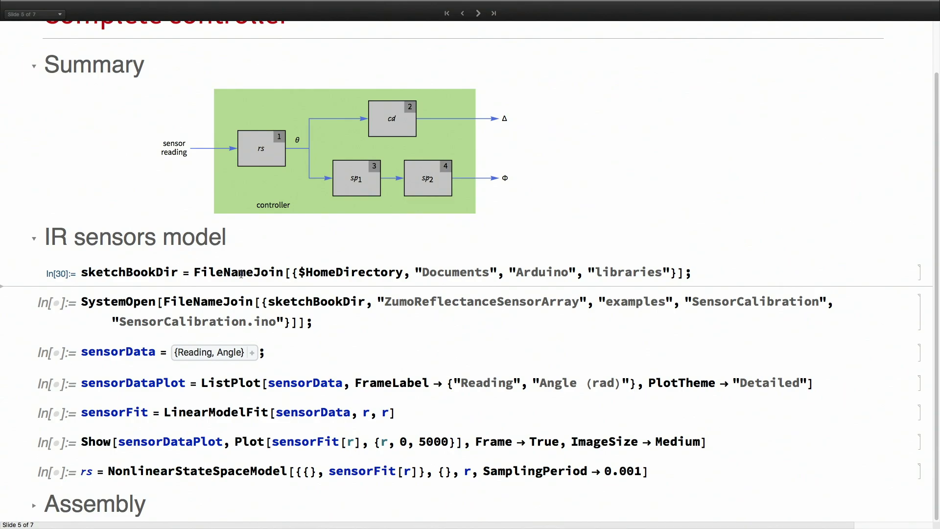
pyautogui.press('Down')
pyautogui.hotkey('shift', 'Return')
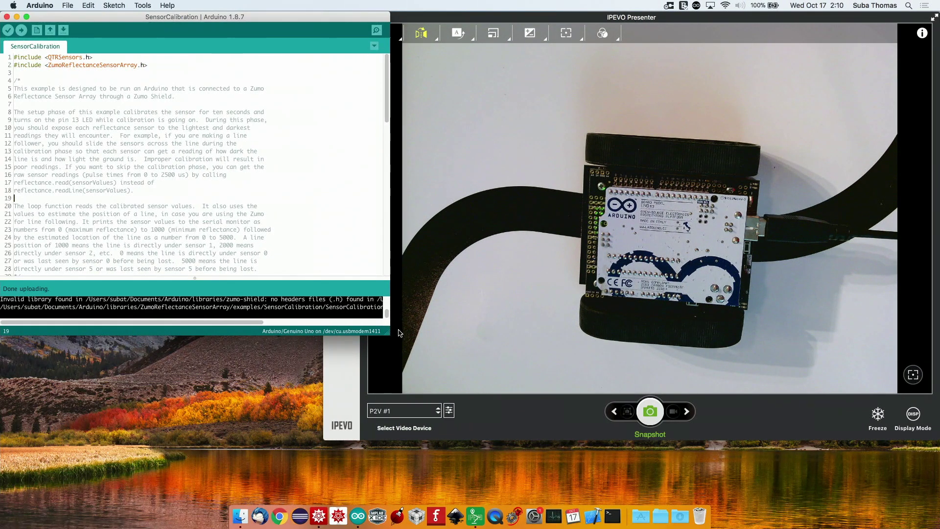
# Enlarge the sketch window, review the reflectanceSensors and calibrate code, and open the serial monitor.
pyautogui.moveTo(389, 333); pyautogui.dragTo(396, 389)
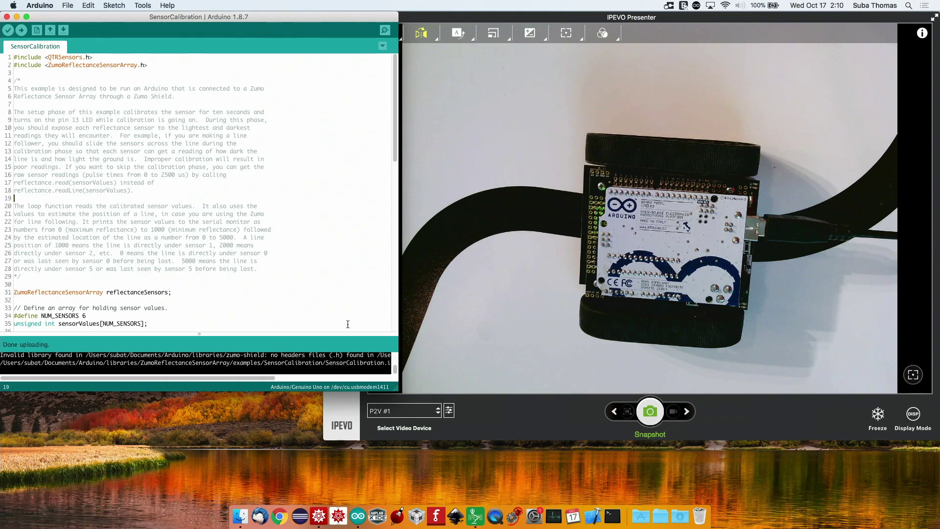
pyautogui.scroll(-6, 263, 302)
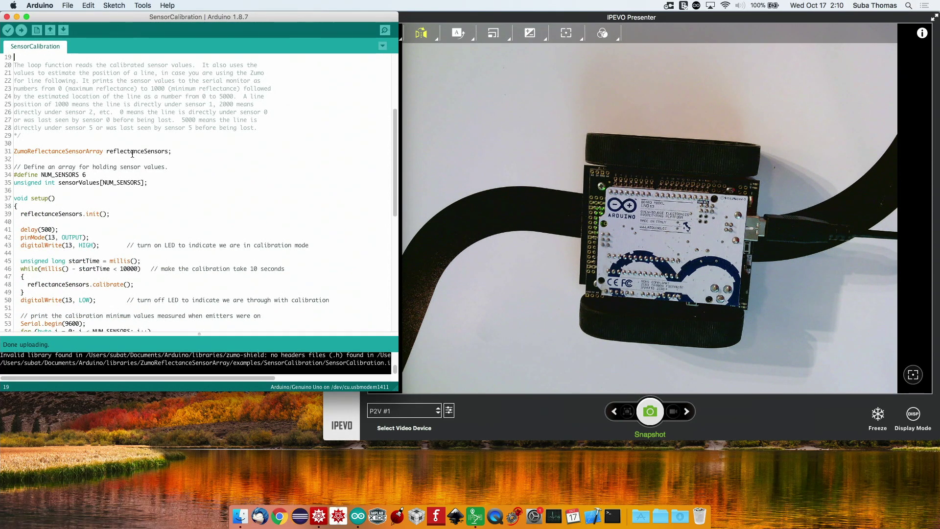
pyautogui.doubleClick(71, 151)
pyautogui.scroll(-3, 78, 193)
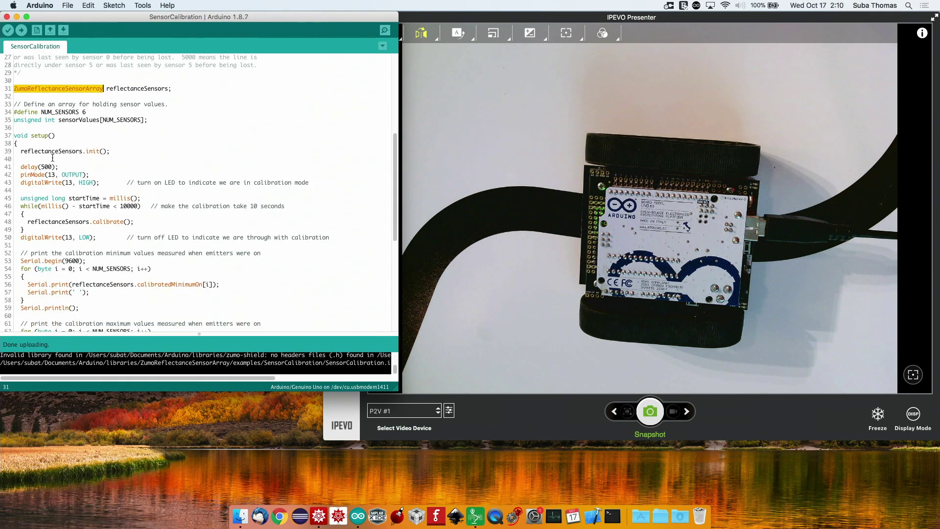
pyautogui.click(52, 155)
pyautogui.doubleClick(50, 148)
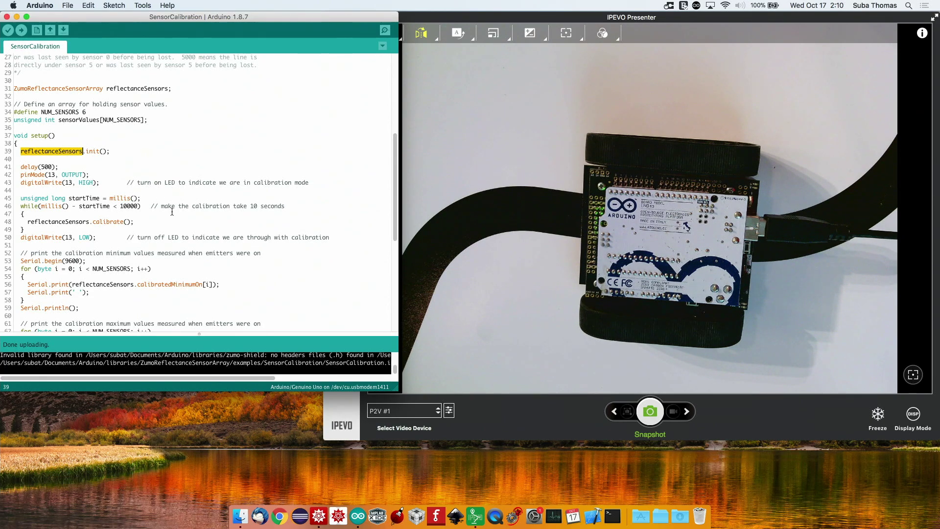
pyautogui.doubleClick(107, 223)
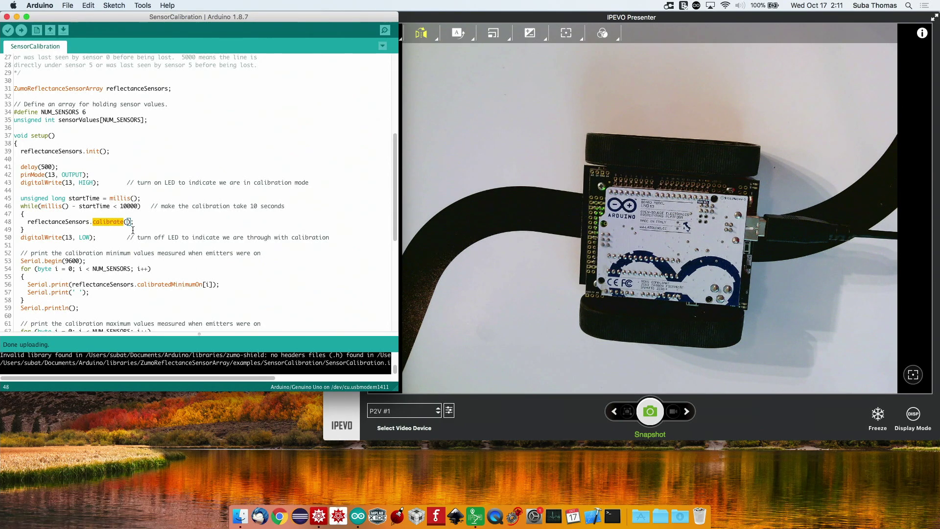
pyautogui.scroll(-10, 132, 229)
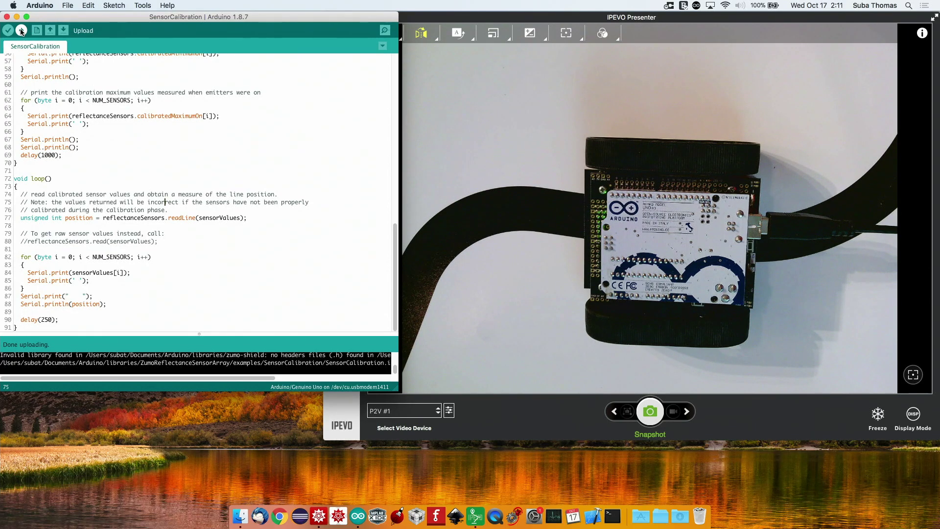
pyautogui.click(385, 31)
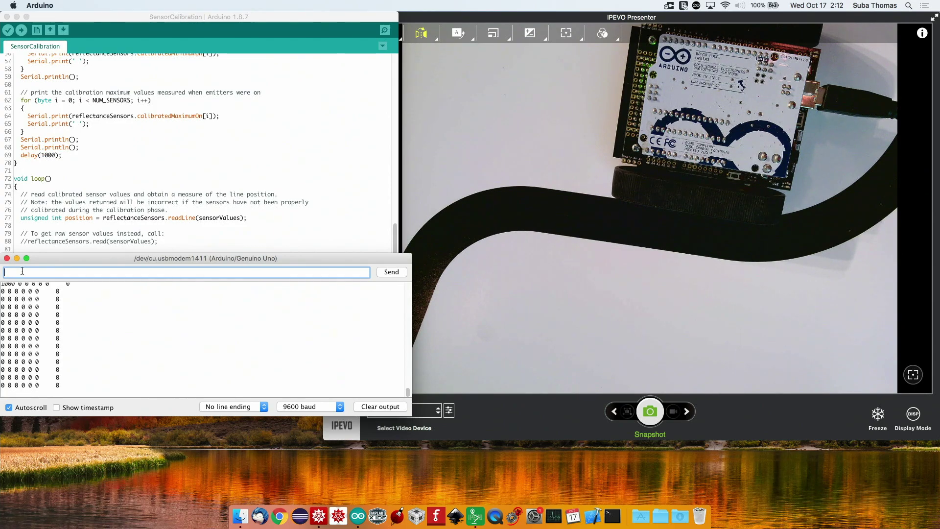
# Close the serial monitor and return to the Mathematica IR sensors model slide.
pyautogui.click(6, 258)
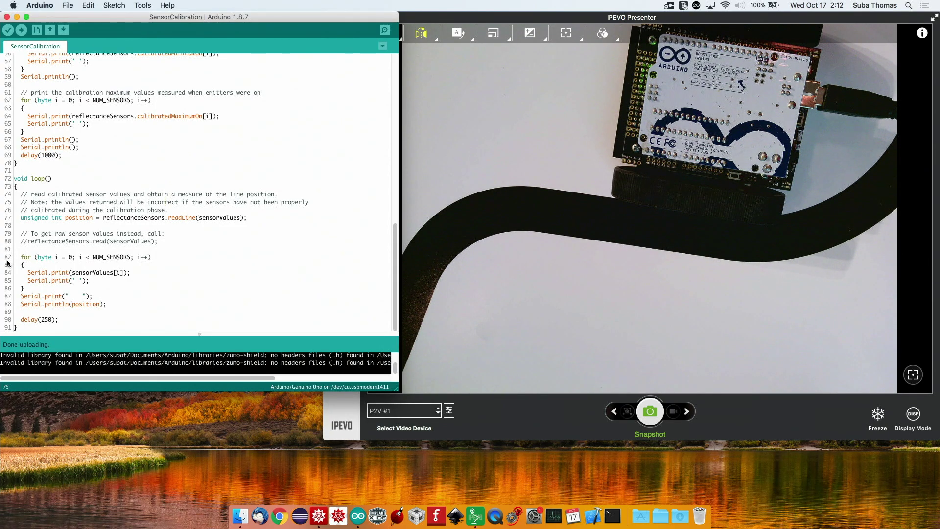
pyautogui.press('super+Tab')
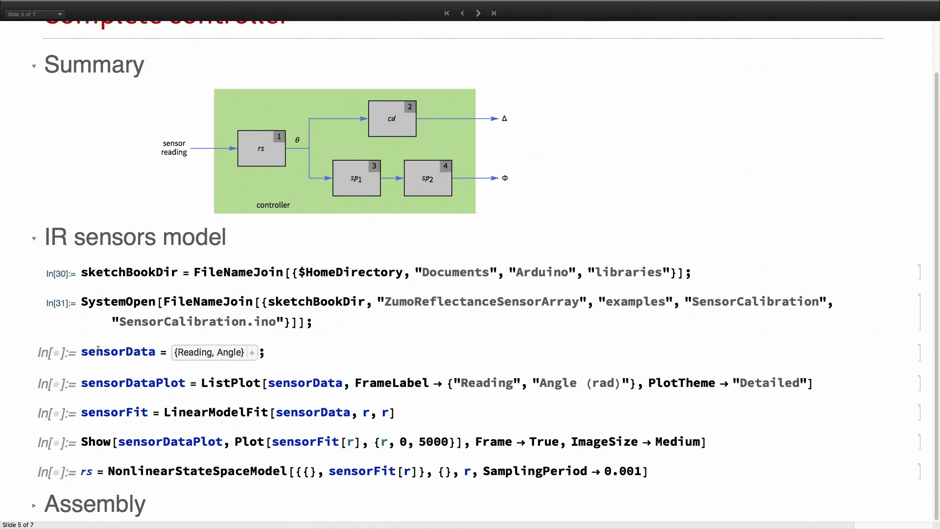
# Evaluate sensorData, fit the linear sensorFit model, and plot the data with the fitted line.
pyautogui.hotkey('shift', 'Return')
pyautogui.hotkey('shift', 'Return')
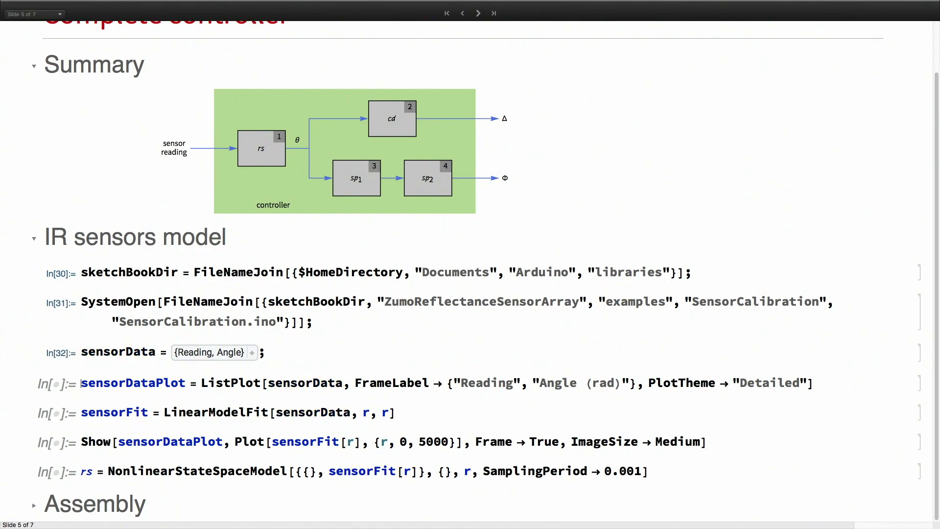
pyautogui.scroll(-5, 189, 365)
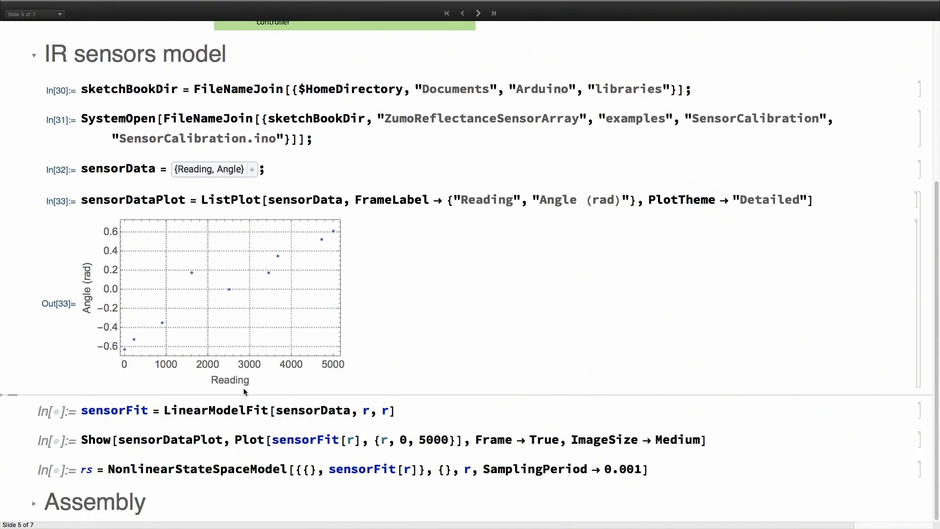
pyautogui.click(244, 413)
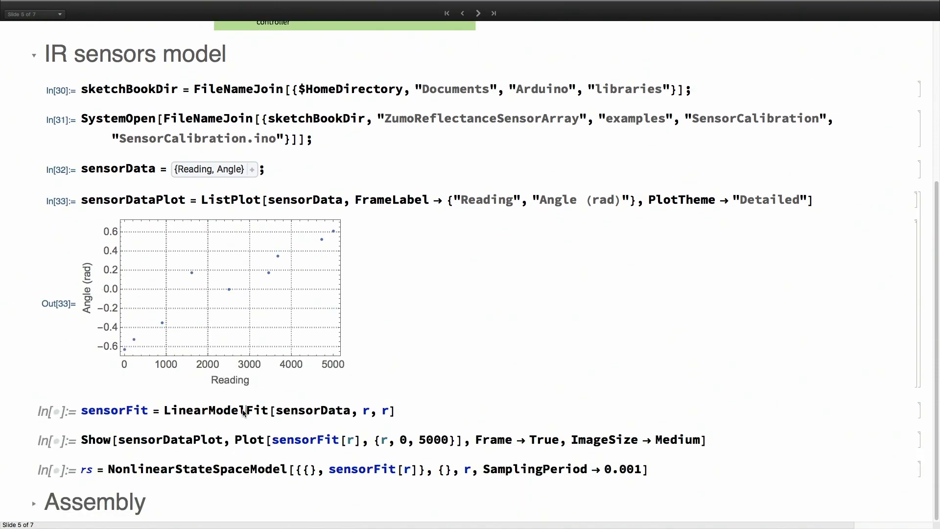
pyautogui.hotkey('shift', 'Return')
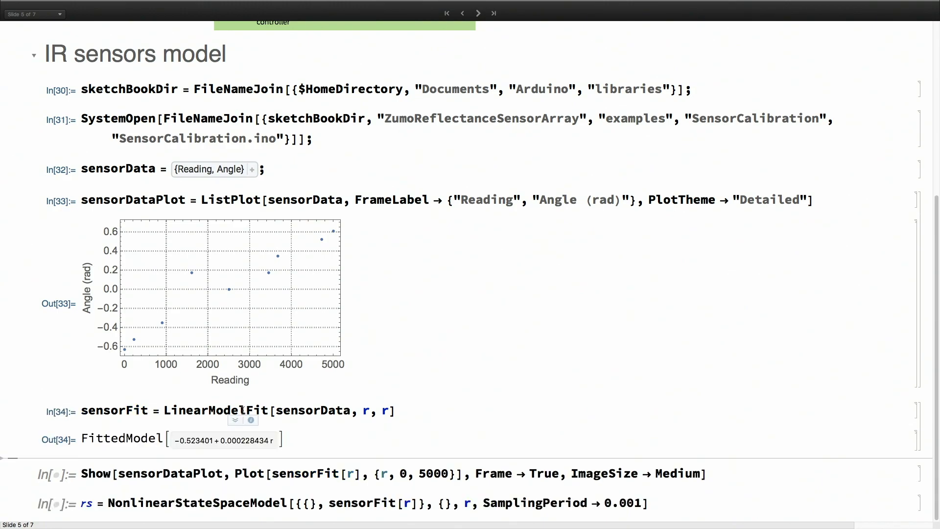
pyautogui.click(81, 474)
pyautogui.scroll(-1, 81, 474)
pyautogui.hotkey('shift', 'Return')
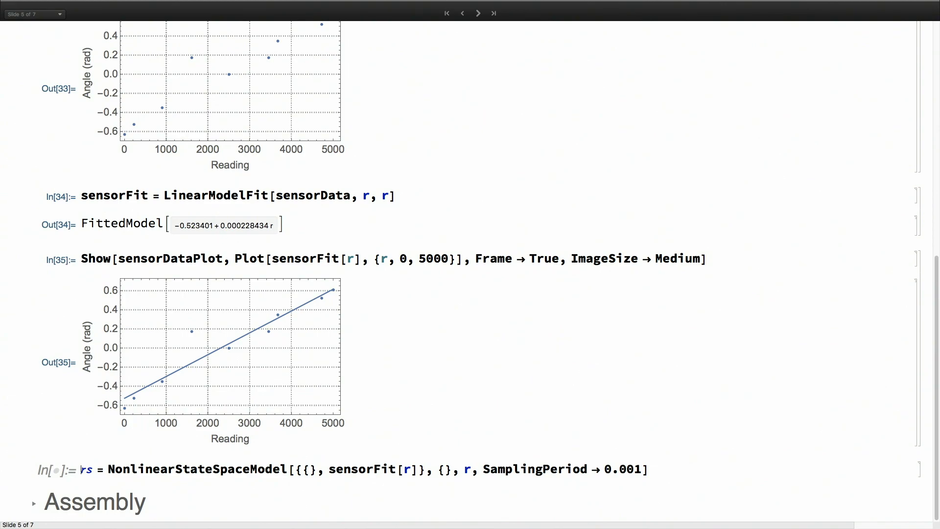
pyautogui.scroll(-2, 328, 379)
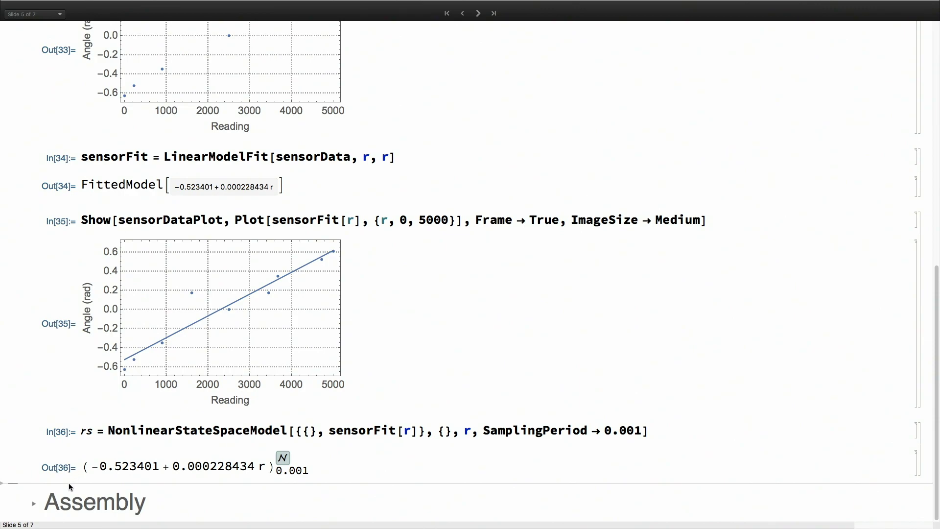
# Assemble the controller from its four subsystems in the Assembly section, then advance to slide 6.
pyautogui.click(37, 503)
pyautogui.scroll(-8, 158, 443)
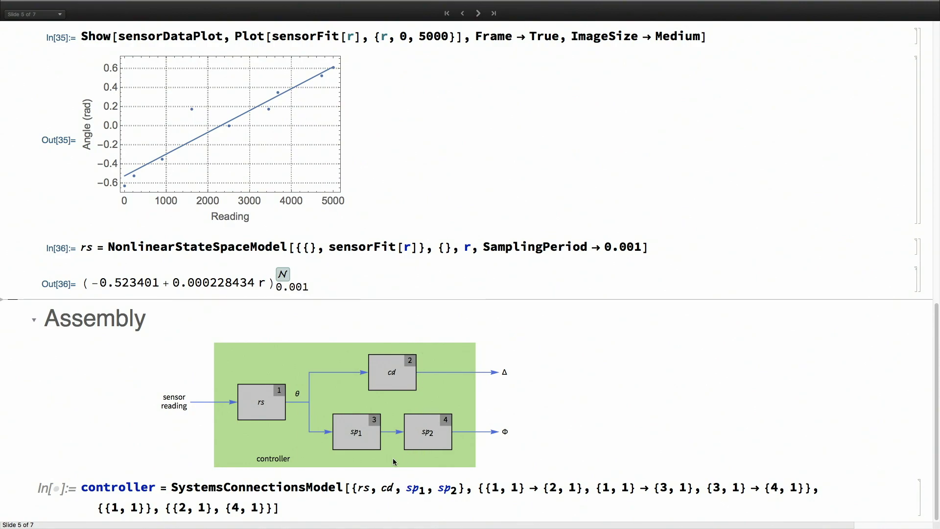
pyautogui.click(253, 488)
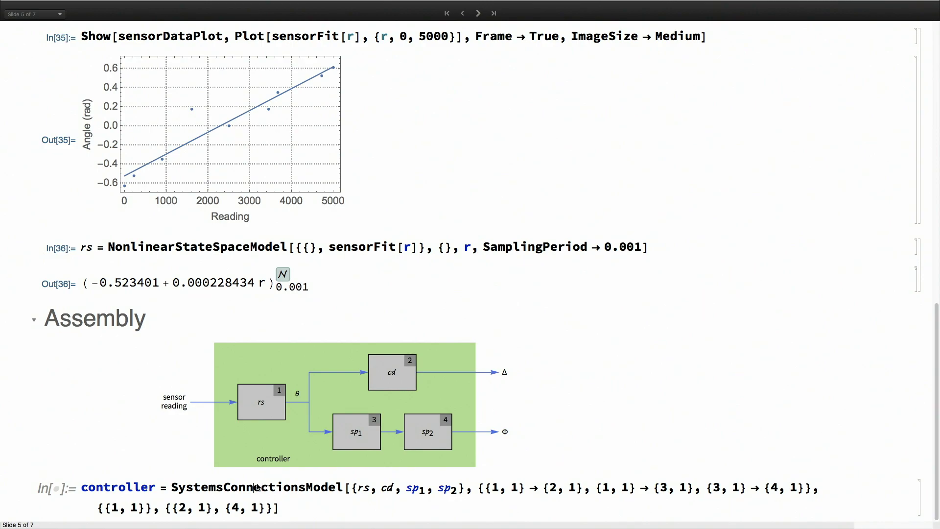
pyautogui.hotkey('shift', 'Return')
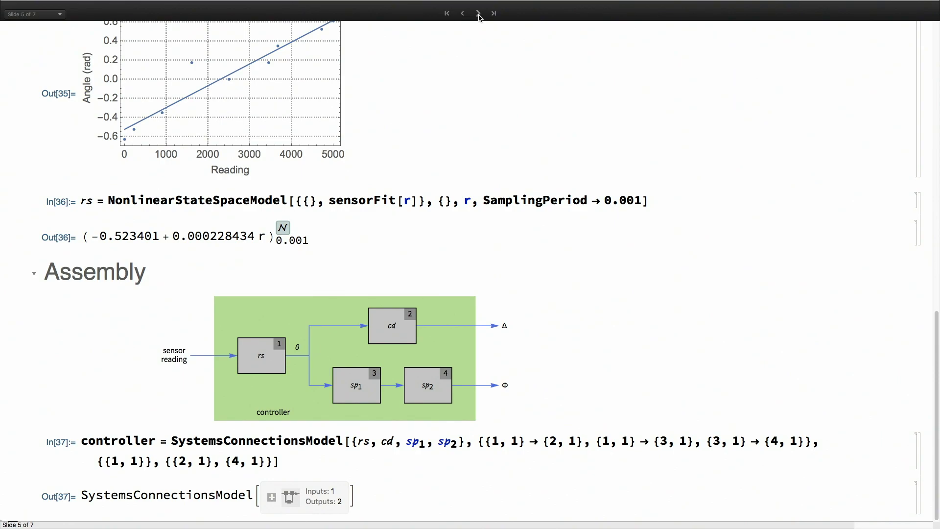
pyautogui.click(478, 14)
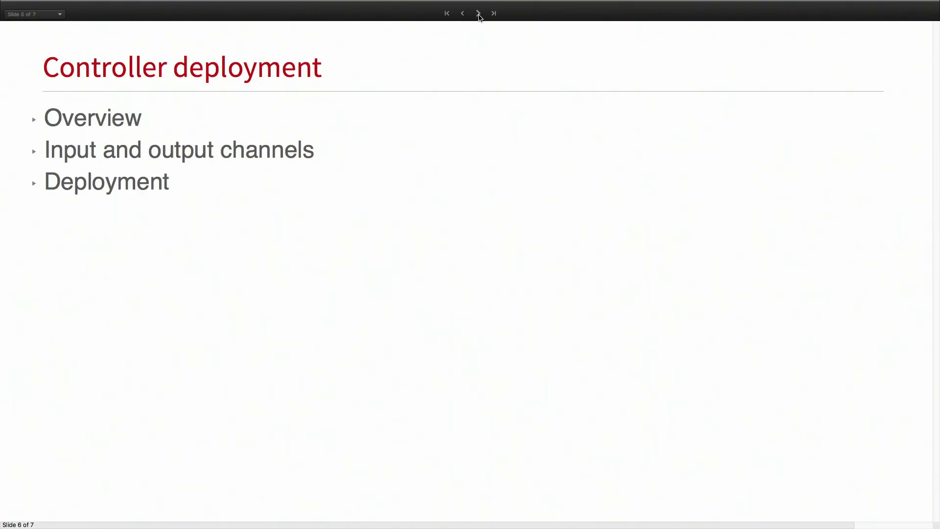
# Under Overview, load the MicrocontrollerKit package and show MicrocontrollerEmbedCode's usage information.
pyautogui.click(34, 119)
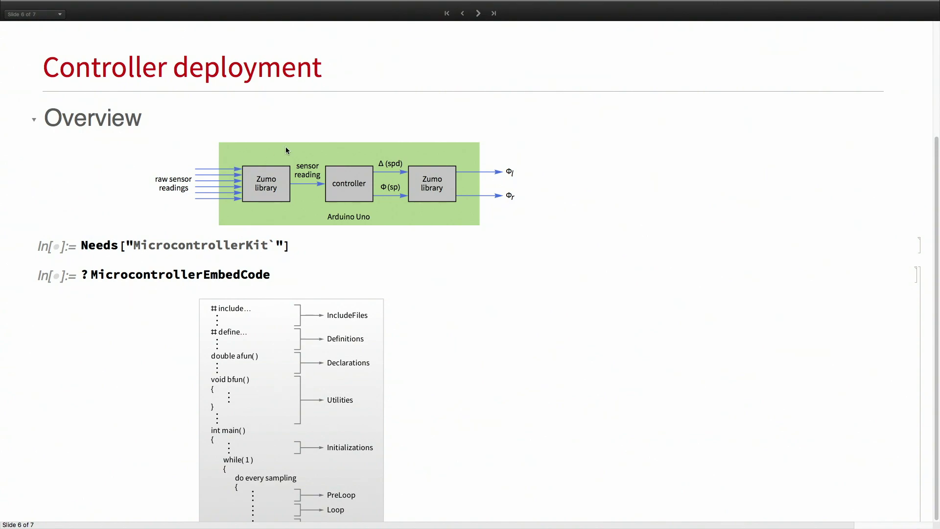
pyautogui.click(194, 249)
pyautogui.hotkey('shift', 'Return')
pyautogui.press('Down')
pyautogui.hotkey('shift', 'Return')
pyautogui.scroll(-5, 226, 248)
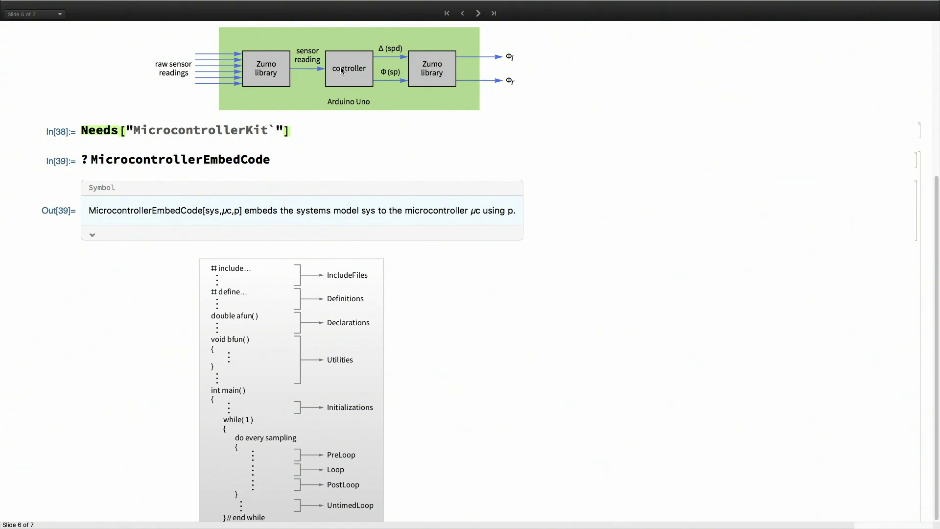
# Highlight the p and μc arguments in the usage text, then expand Input and output channels.
pyautogui.doubleClick(236, 210)
pyautogui.doubleClick(228, 210)
pyautogui.scroll(-4, 250, 207)
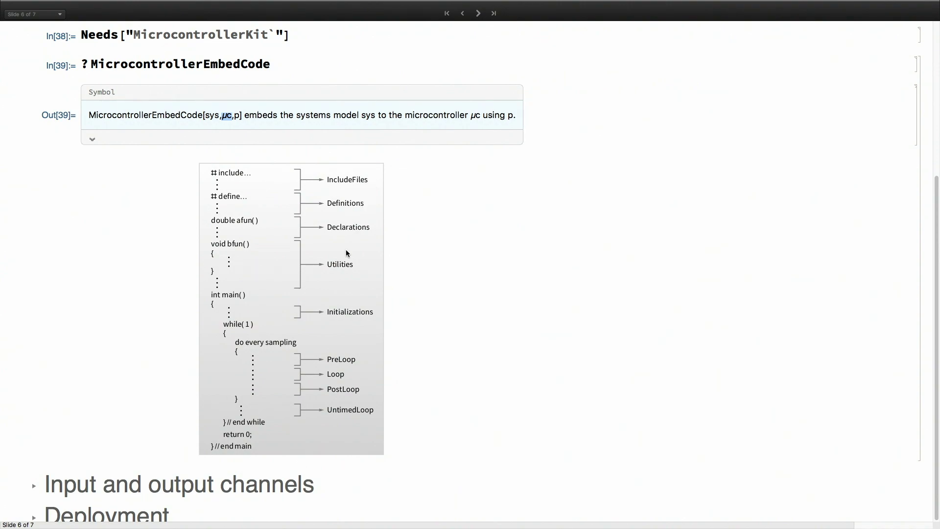
pyautogui.scroll(-1, 347, 253)
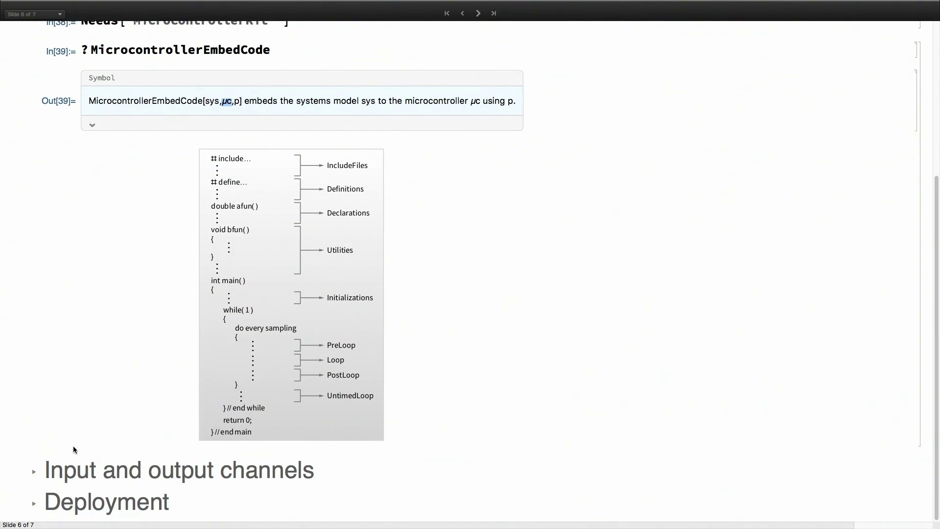
pyautogui.click(34, 470)
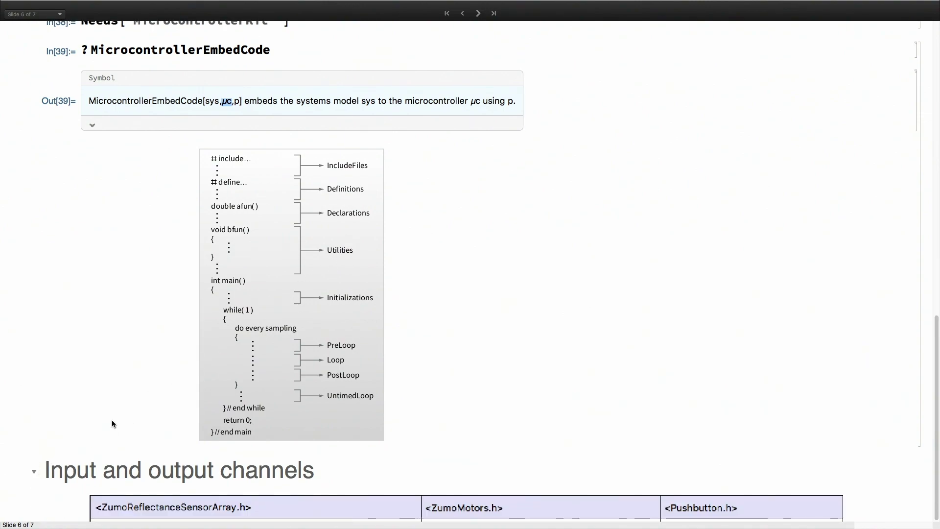
pyautogui.scroll(-5, 111, 421)
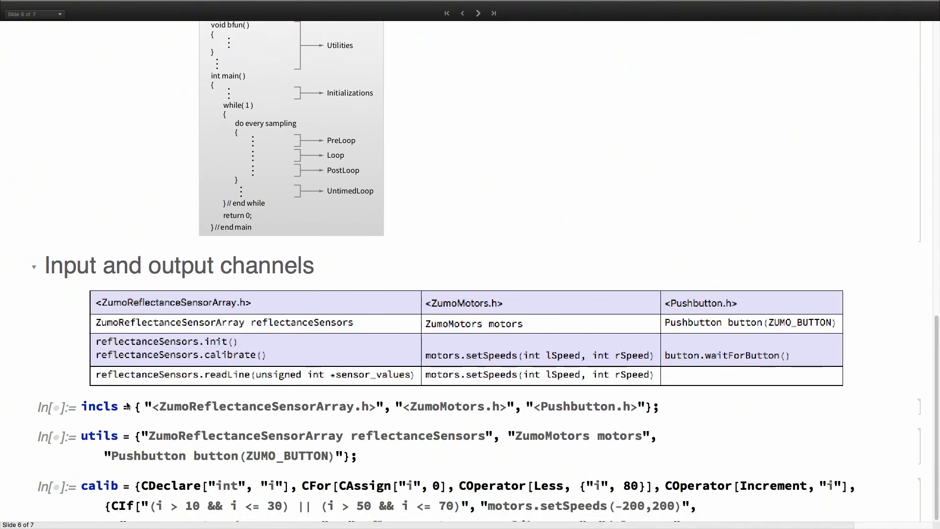
pyautogui.click(177, 286)
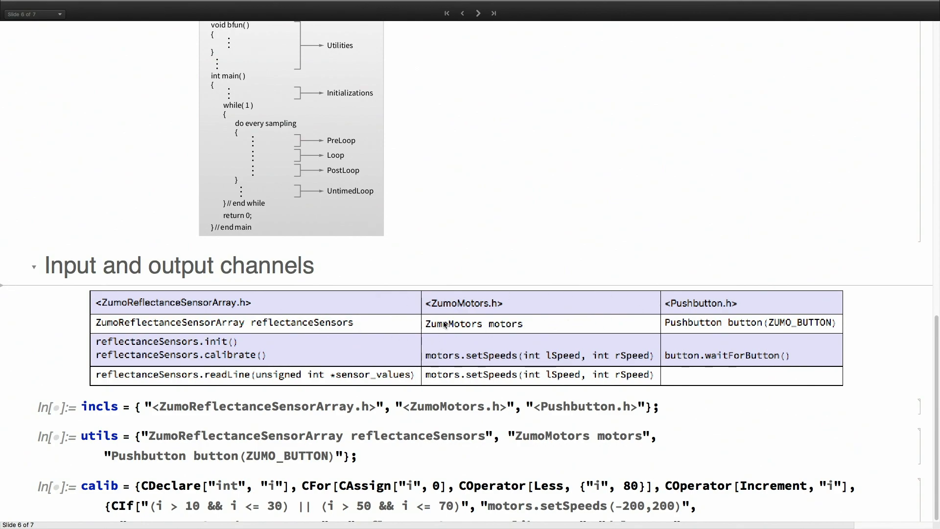
pyautogui.scroll(-2, 432, 331)
pyautogui.scroll(-2, 432, 330)
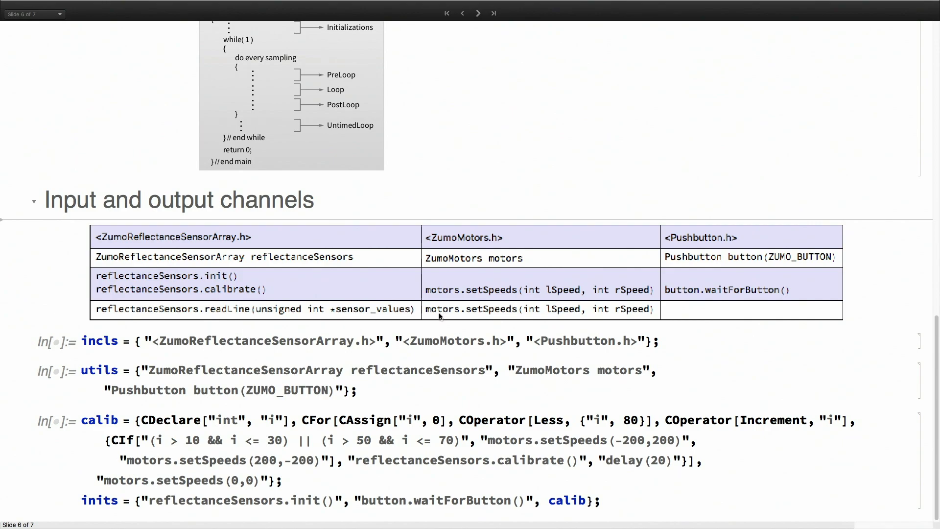
pyautogui.scroll(-4, 439, 316)
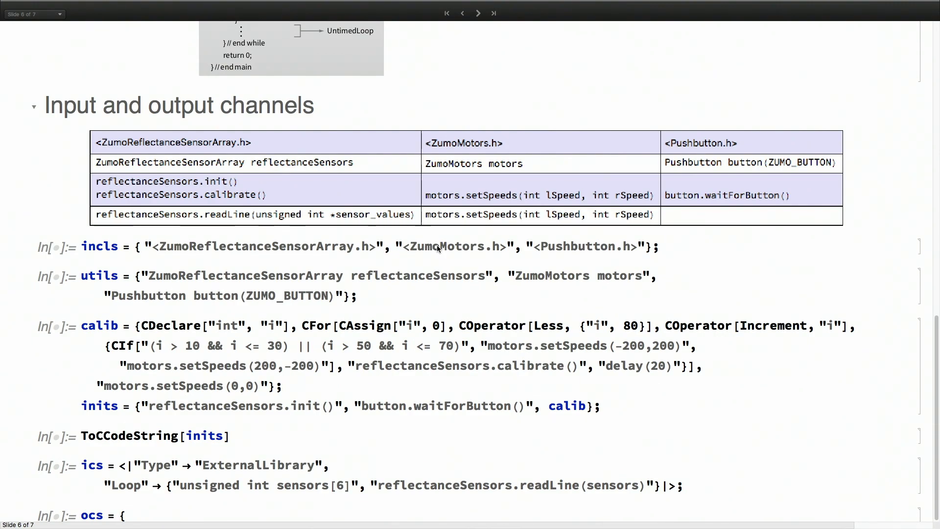
pyautogui.hotkey('shift', 'Return')
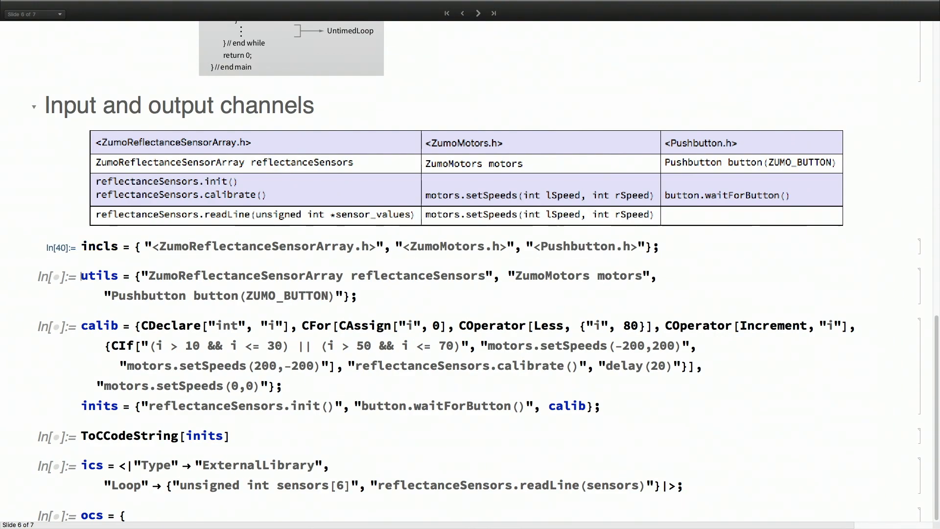
# Evaluate the utils, calib and inits definition cells.
pyautogui.hotkey('shift', 'Return')
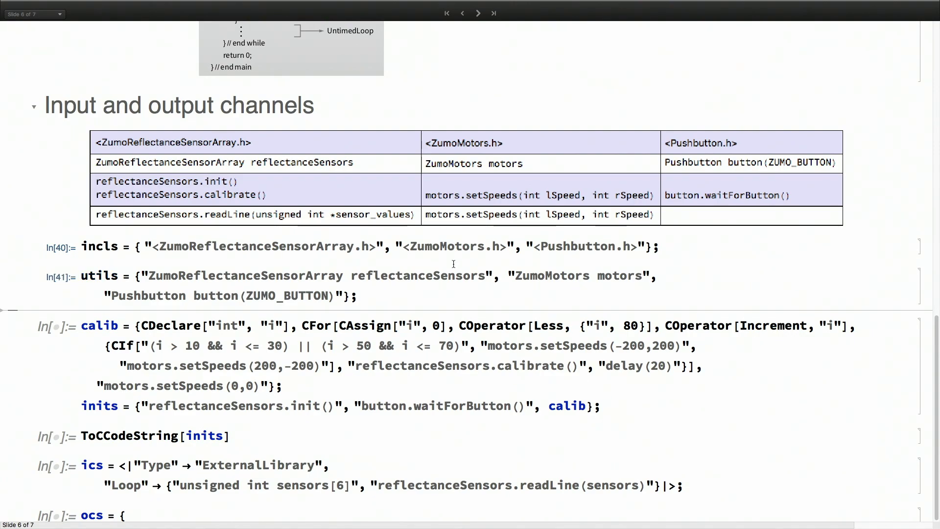
pyautogui.scroll(-3, 453, 264)
pyautogui.click(419, 262)
pyautogui.hotkey('shift', 'Return')
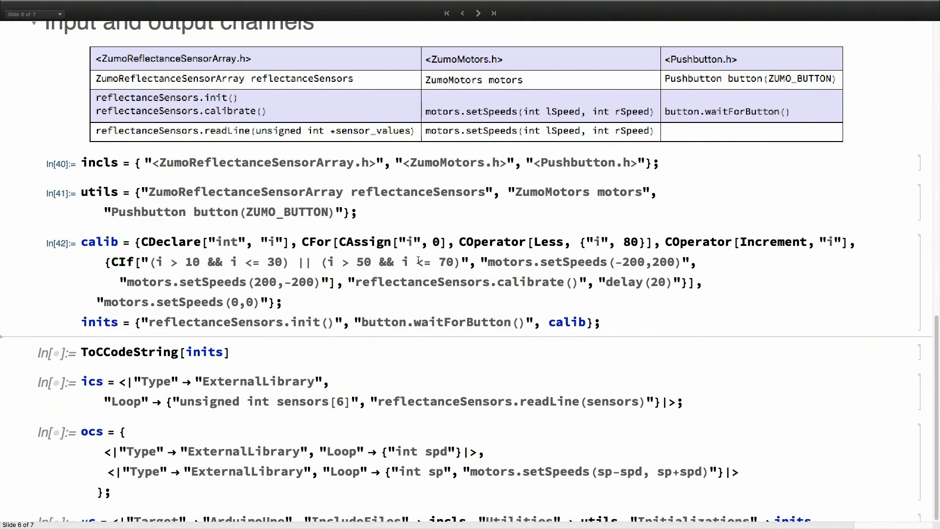
# Generate C code with ToCCodeString[inits] and select the calibration for loop in the output.
pyautogui.hotkey('shift', 'Return')
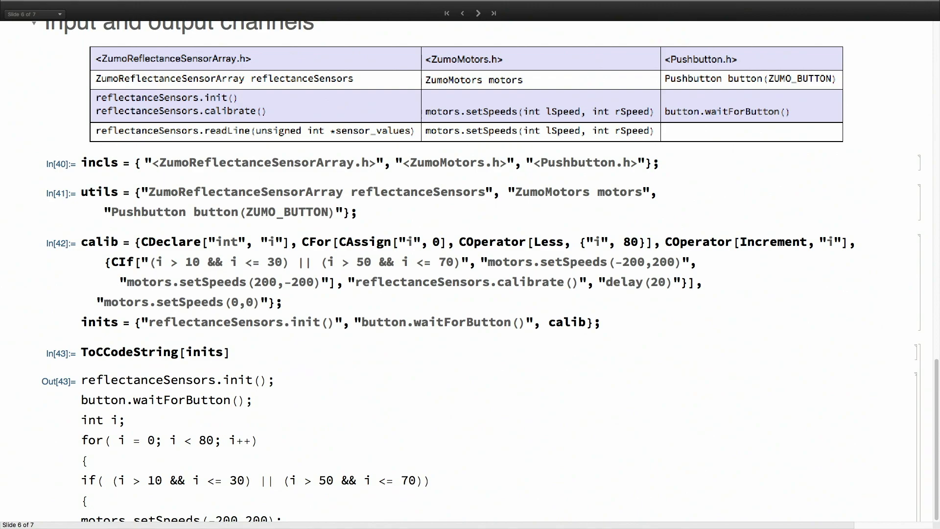
pyautogui.scroll(-9, 424, 232)
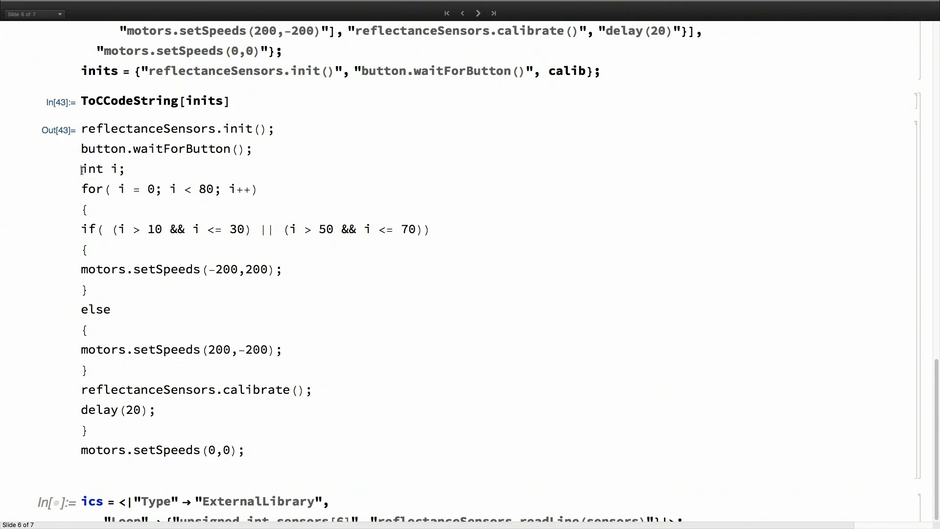
pyautogui.moveTo(82, 170); pyautogui.dragTo(148, 422)
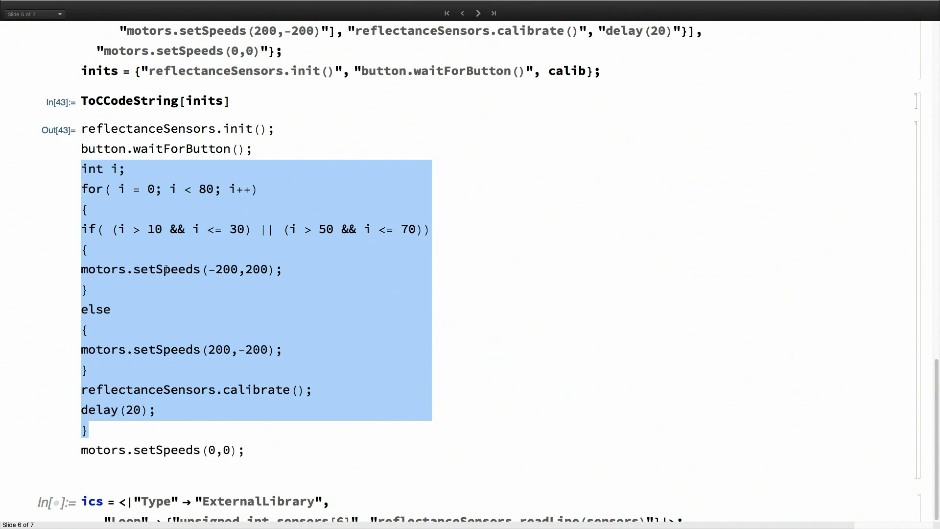
pyautogui.scroll(-3, 166, 268)
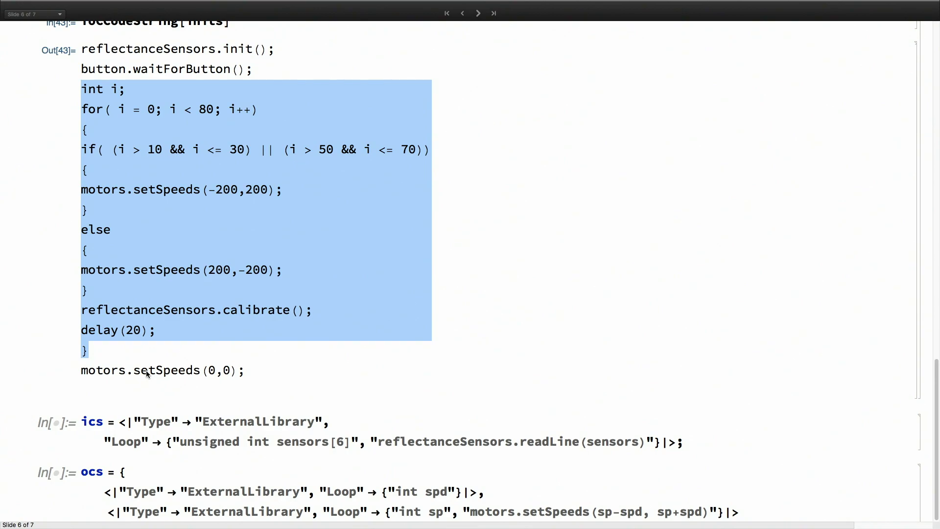
pyautogui.scroll(-4, 166, 375)
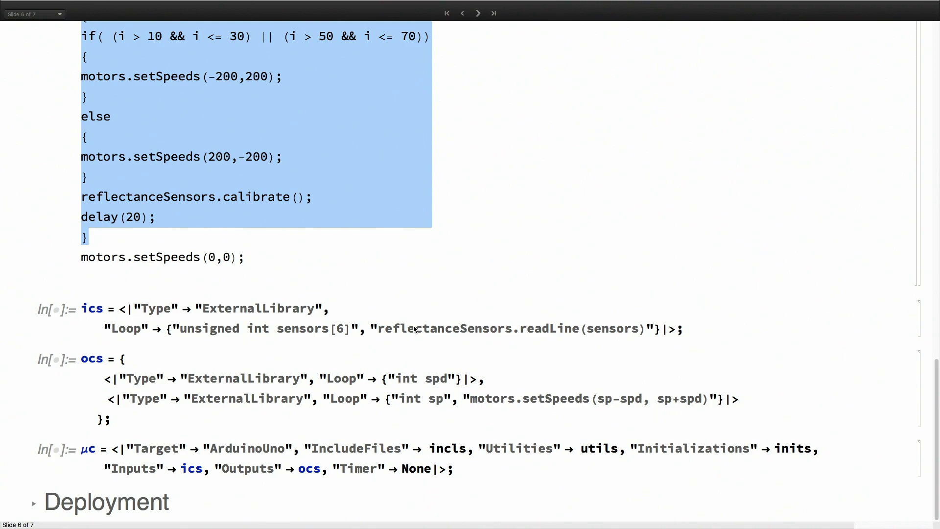
# Review the reflectanceSensors.readLine(sensors) string, glance back at slide 5, and return to slide 6.
pyautogui.doubleClick(534, 329)
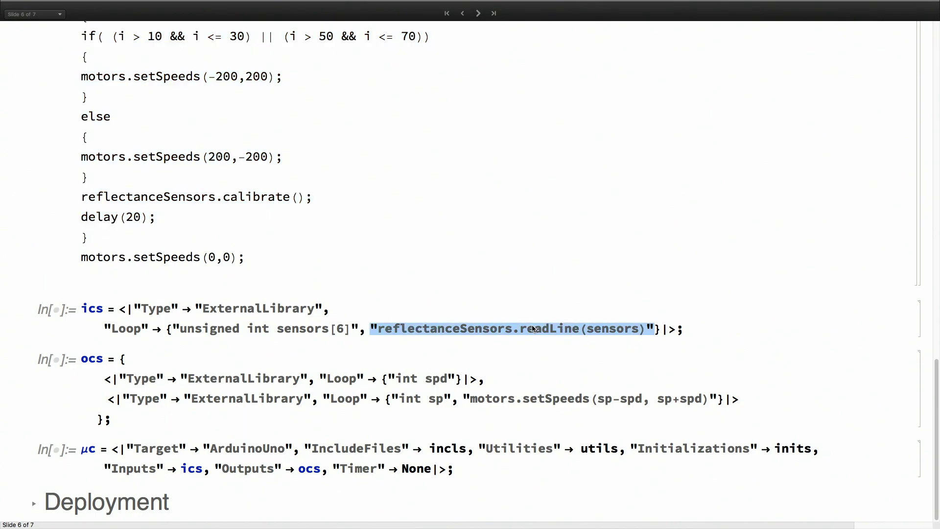
pyautogui.click(534, 331)
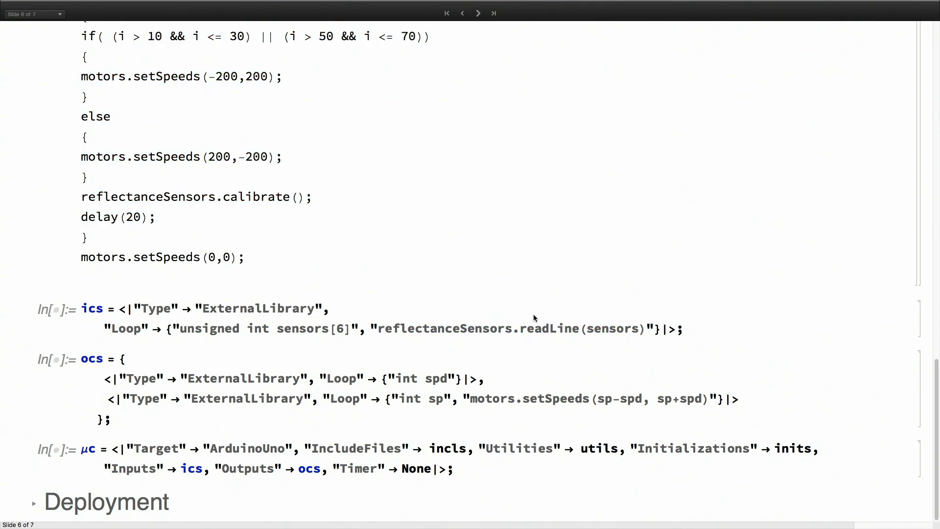
pyautogui.scroll(20, 534, 315)
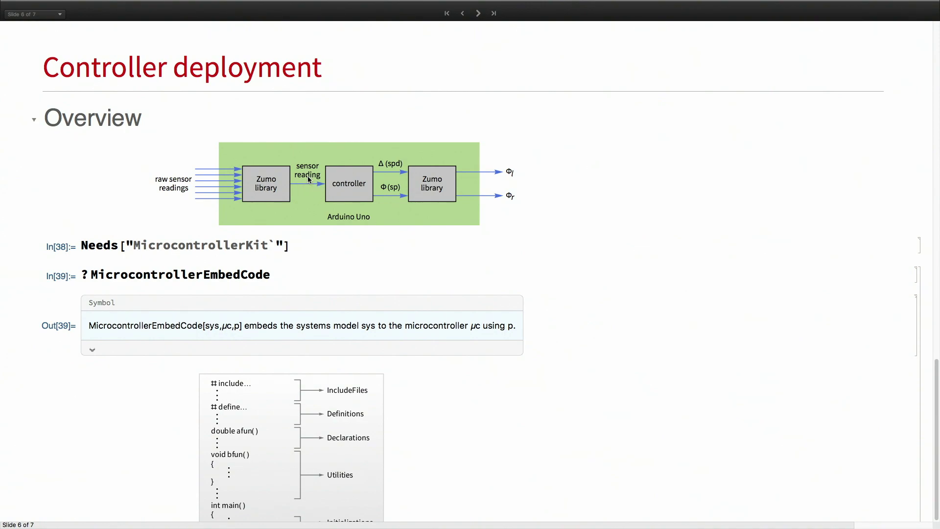
pyautogui.scroll(-5, 328, 198)
pyautogui.scroll(5, 328, 198)
pyautogui.click(462, 13)
pyautogui.scroll(-5, 393, 132)
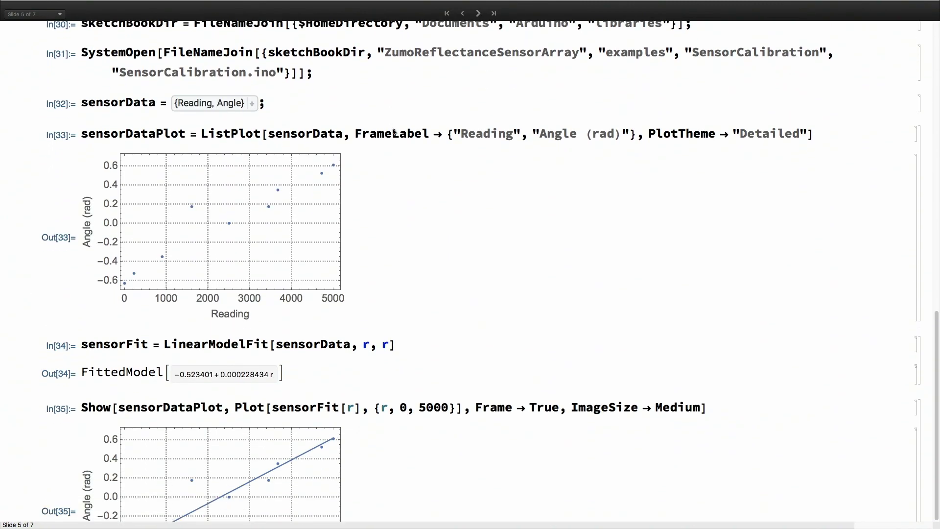
pyautogui.scroll(5, 393, 129)
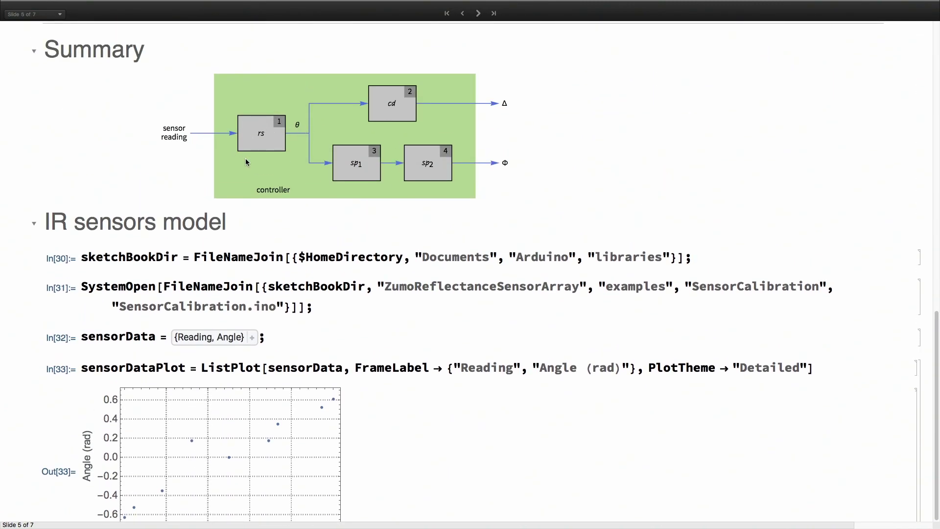
pyautogui.click(478, 15)
pyautogui.scroll(-10, 431, 136)
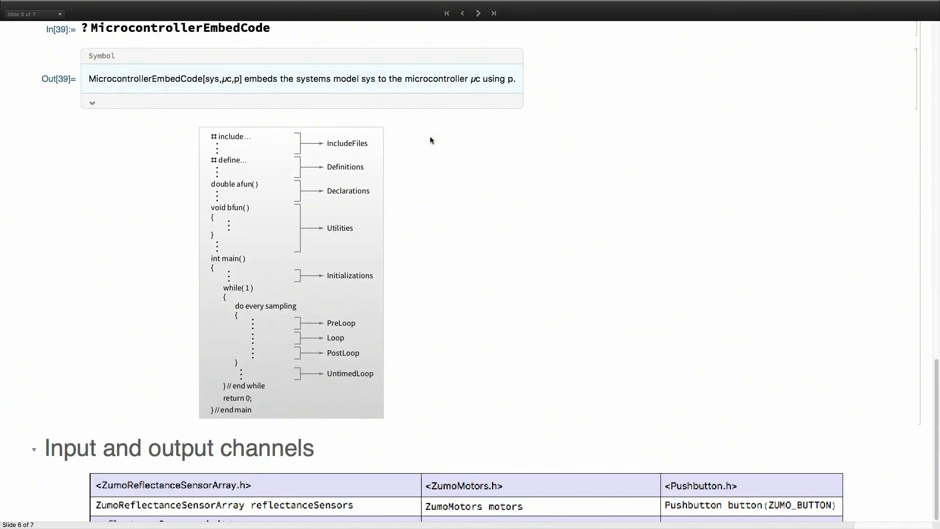
pyautogui.scroll(-10, 431, 140)
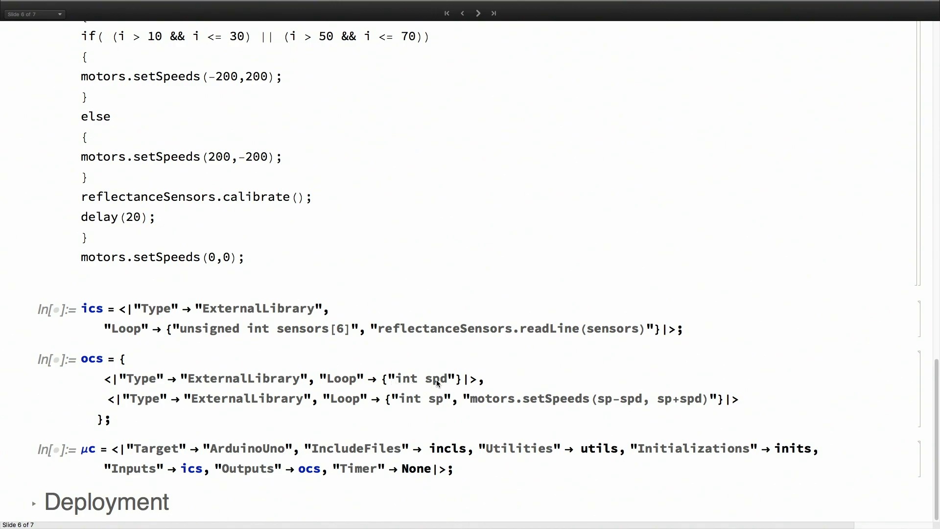
pyautogui.scroll(20, 437, 380)
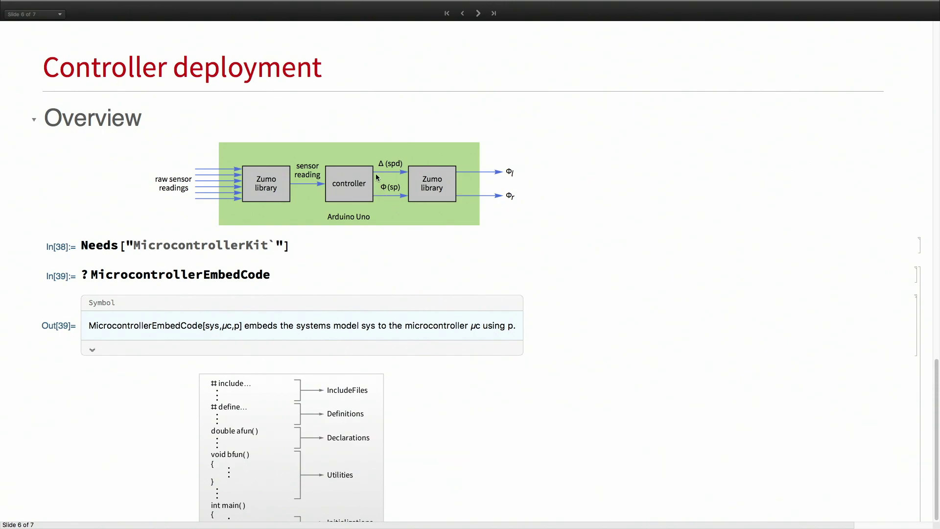
# Evaluate the ics and ocs channel cells and the ArduinoUno μc specification.
pyautogui.scroll(-20, 409, 228)
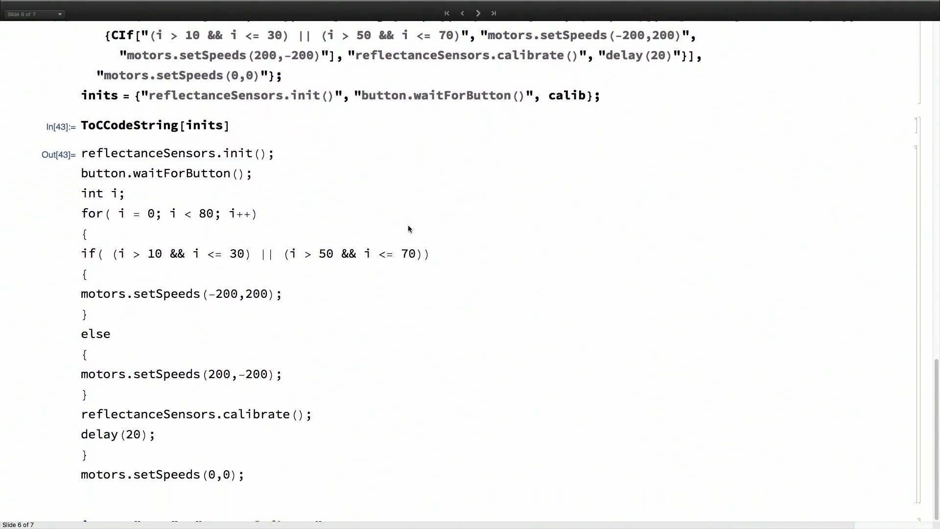
pyautogui.scroll(-5, 409, 228)
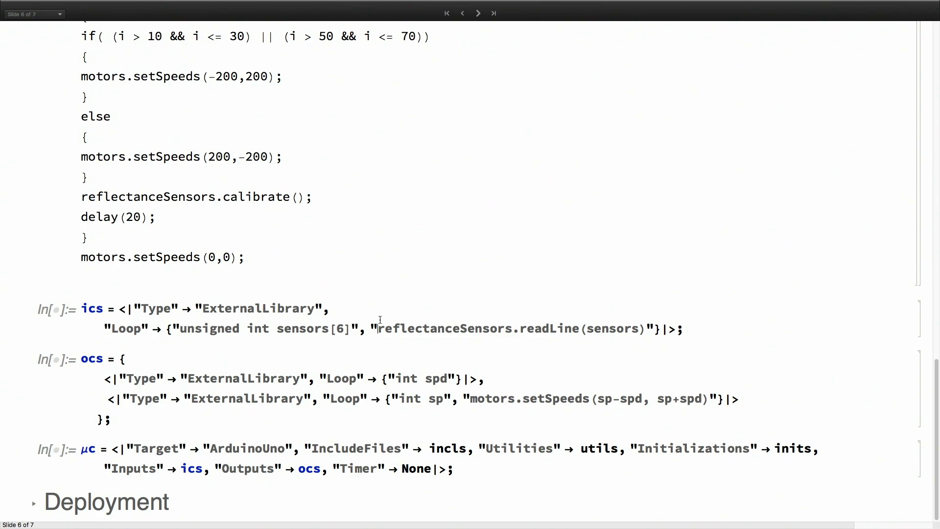
pyautogui.hotkey('shift', 'Return')
pyautogui.hotkey('shift', 'Return')
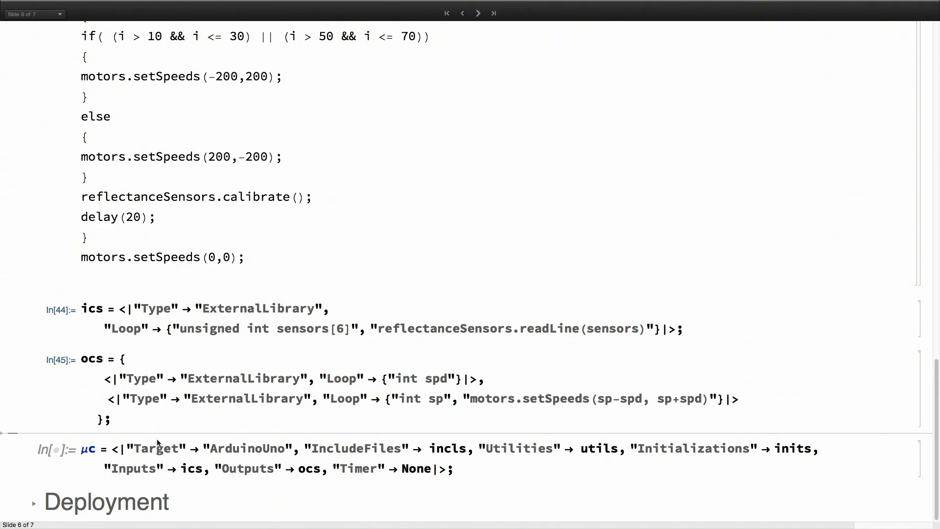
pyautogui.click(156, 450)
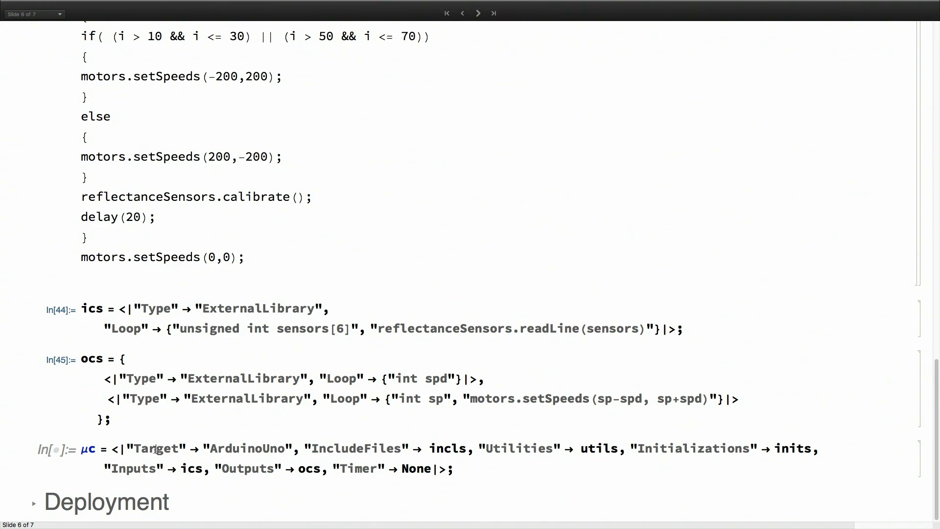
pyautogui.hotkey('shift', 'Return')
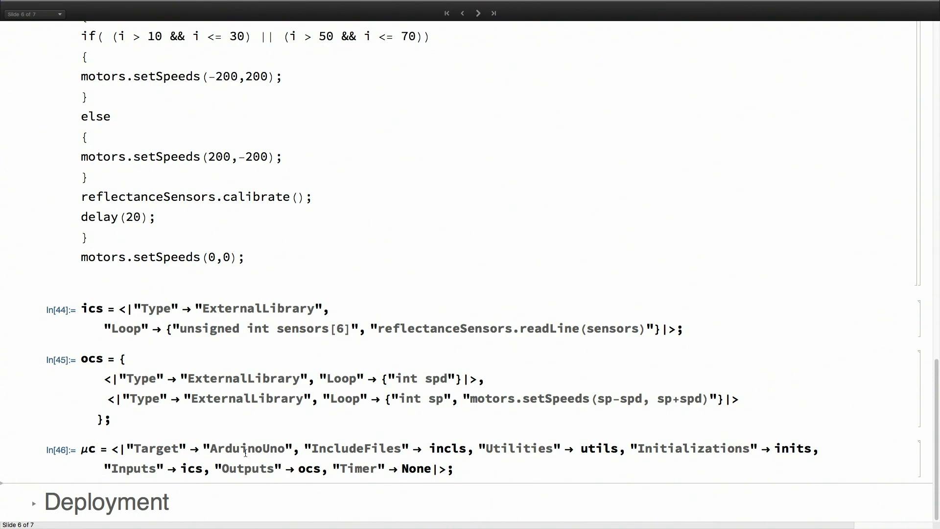
# Expand the Deployment section and highlight the /dev/cu.usbmodem1411 port string.
pyautogui.click(34, 503)
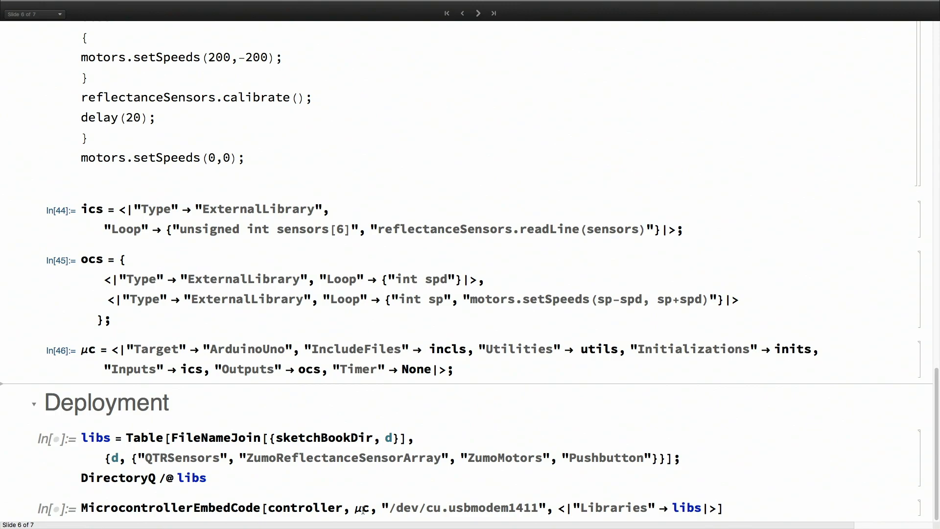
pyautogui.click(442, 508)
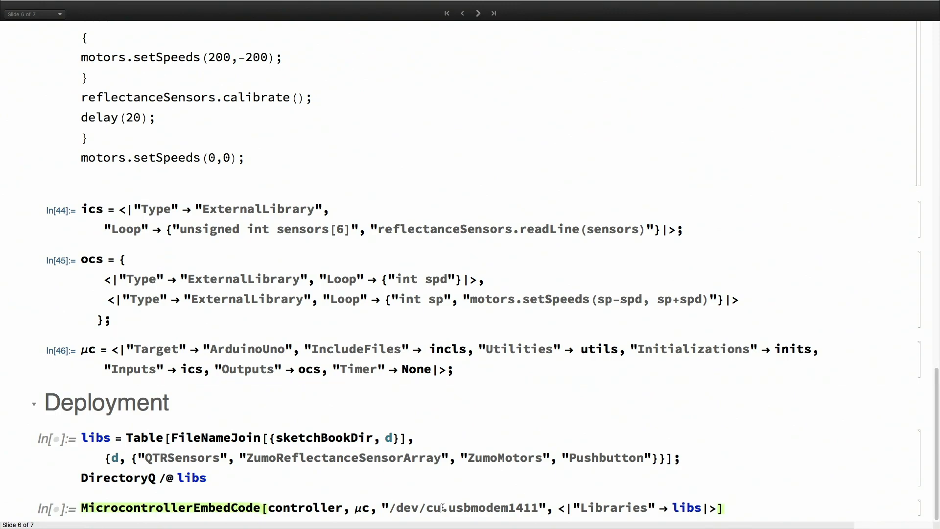
pyautogui.doubleClick(442, 508)
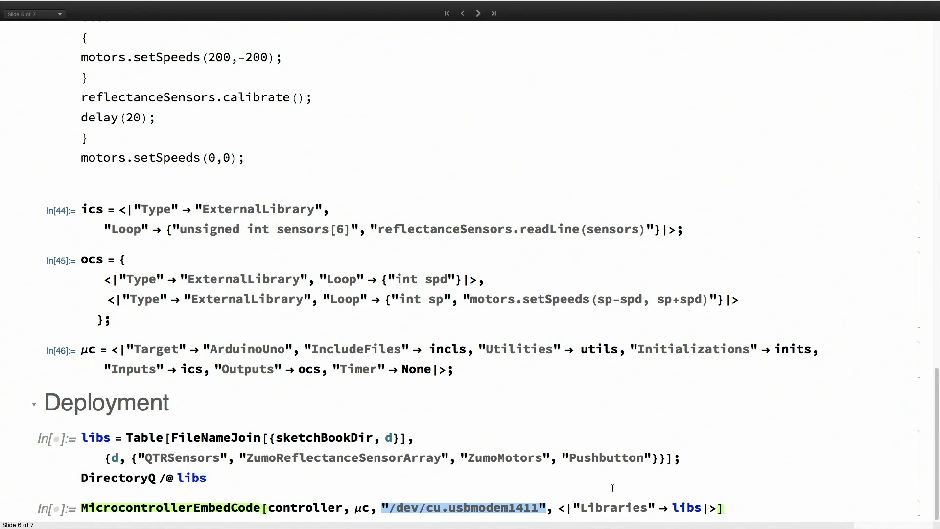
# Confirm all four library folders exist ({True, True, True, True}) and run MicrocontrollerEmbedCode for the Arduino.
pyautogui.click(459, 456)
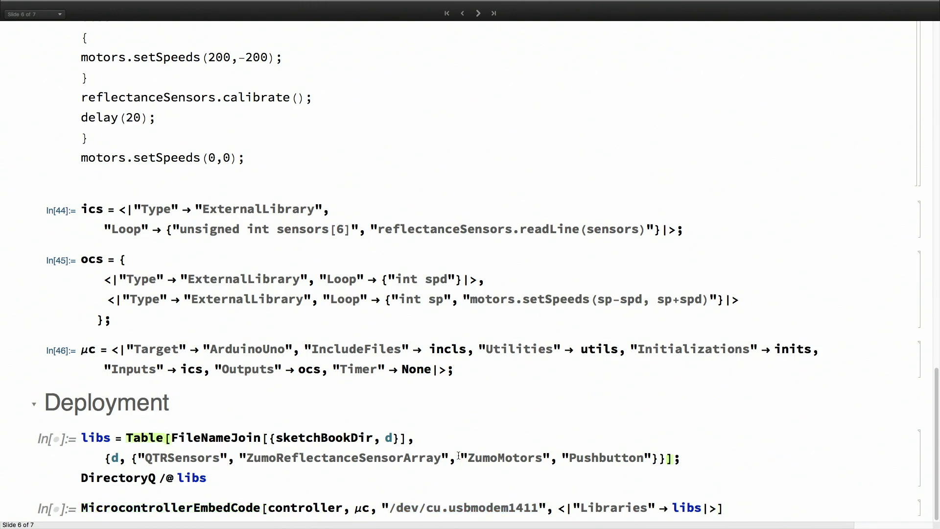
pyautogui.hotkey('shift', 'Return')
pyautogui.scroll(-2, 499, 442)
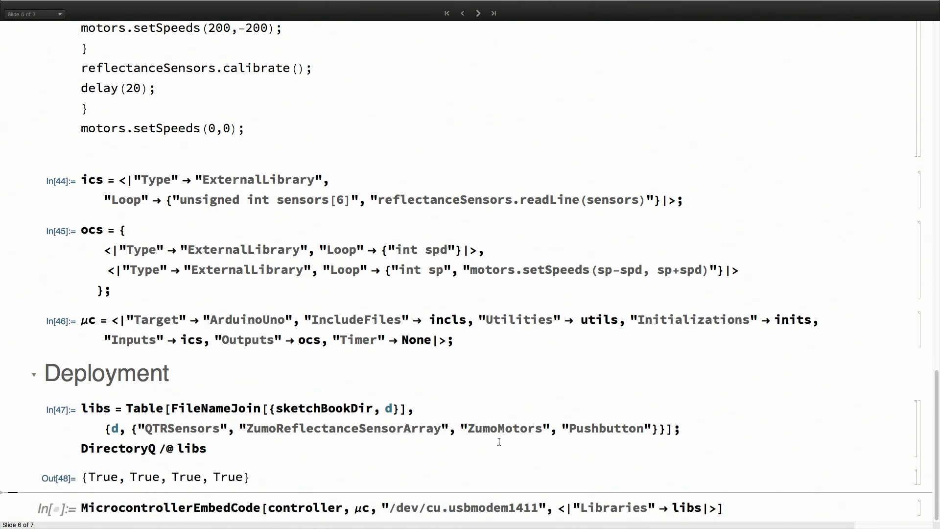
pyautogui.click(461, 510)
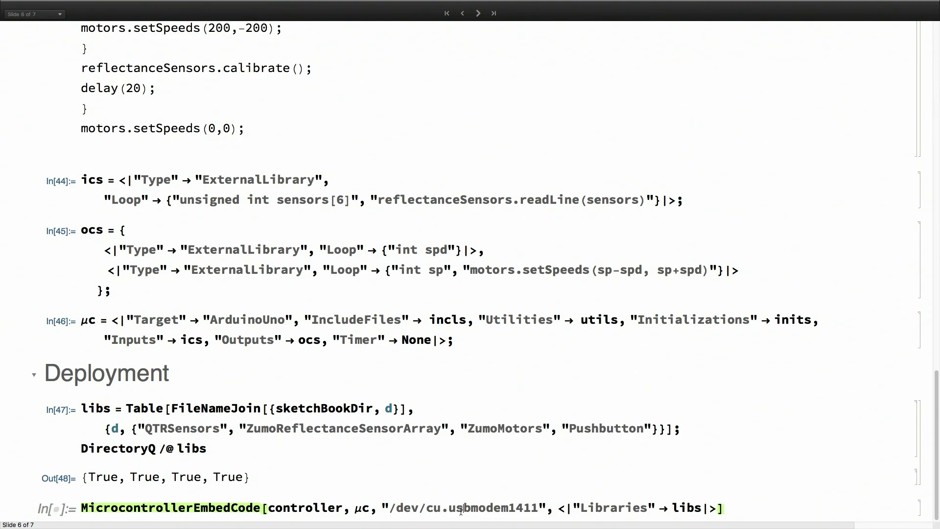
pyautogui.hotkey('shift', 'Return')
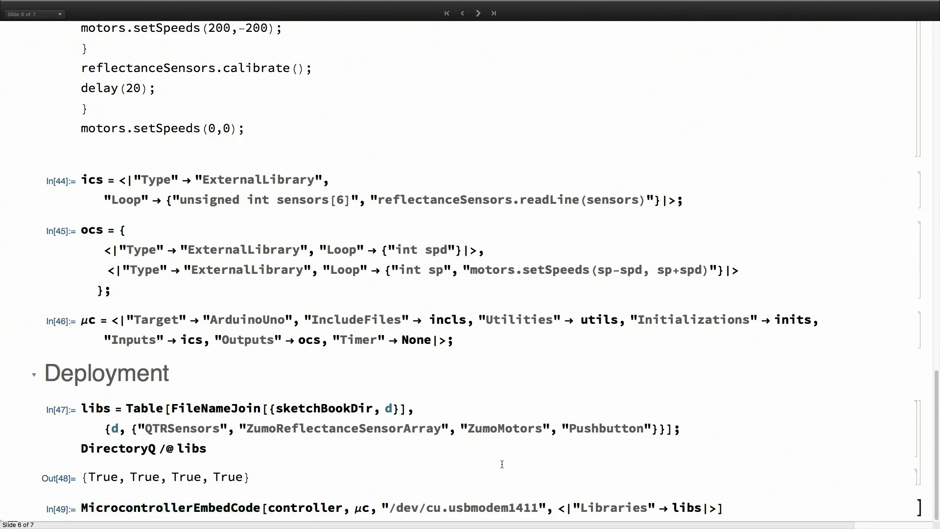